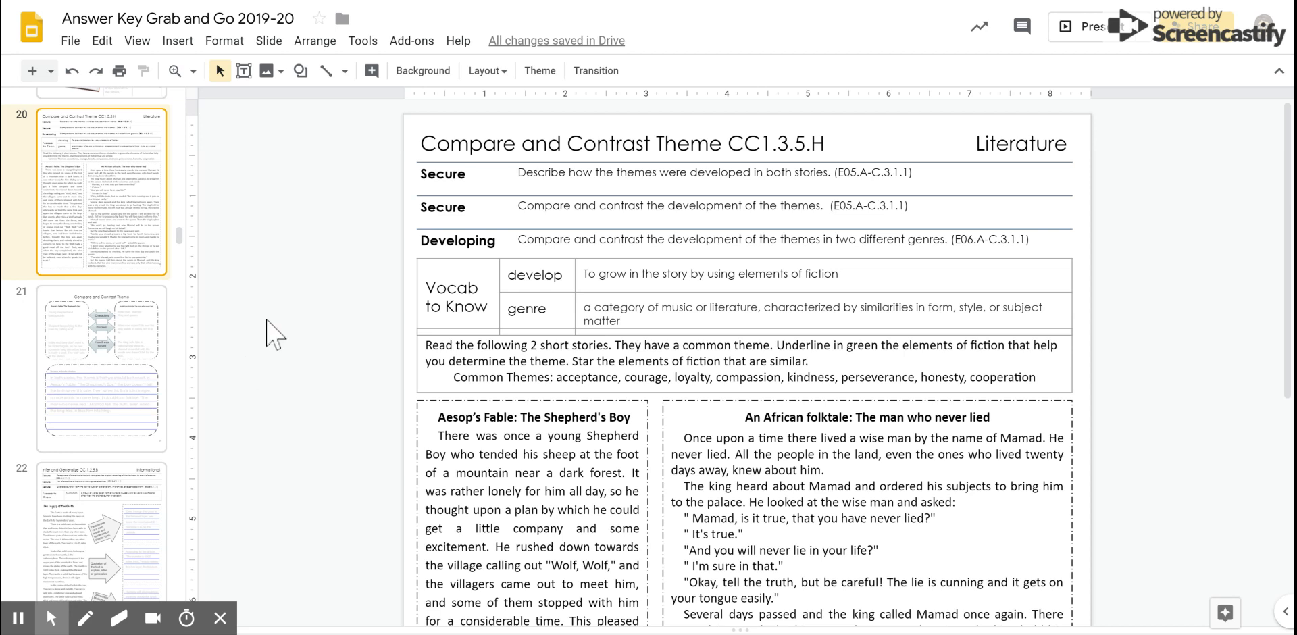
# - Highlight "Shepherd Boy" in bright green in the opening sentence of Aesop's fable
pyautogui.scroll(-1, 278, 311)
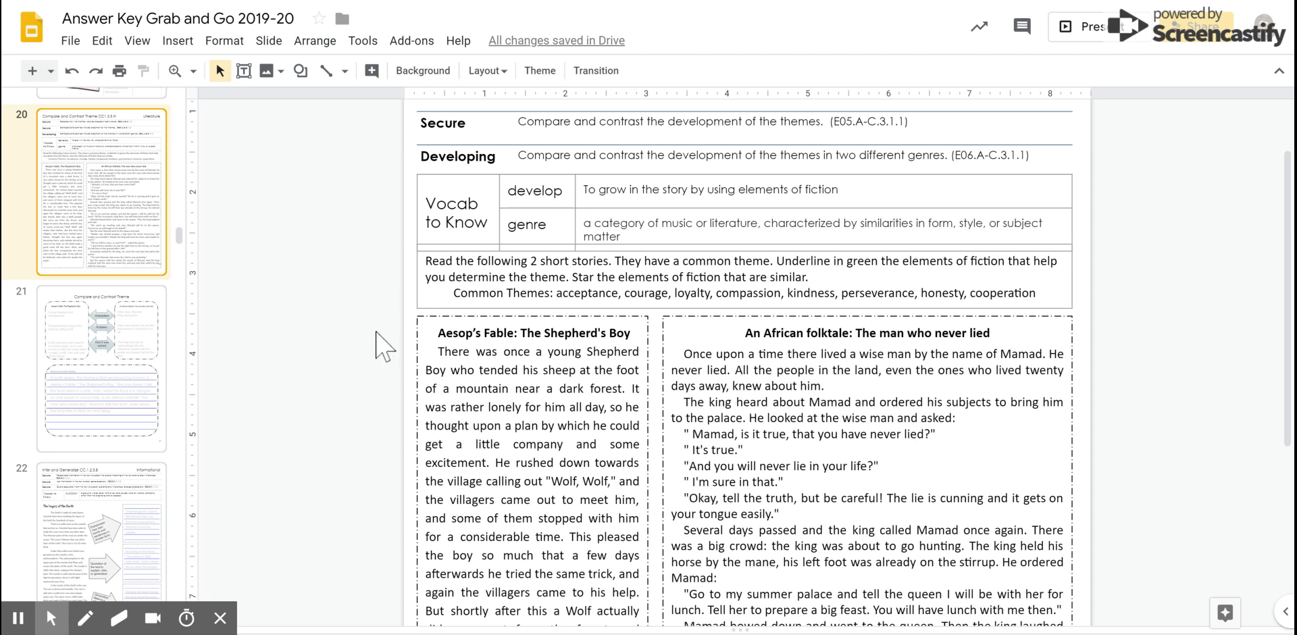
pyautogui.scroll(-3, 382, 341)
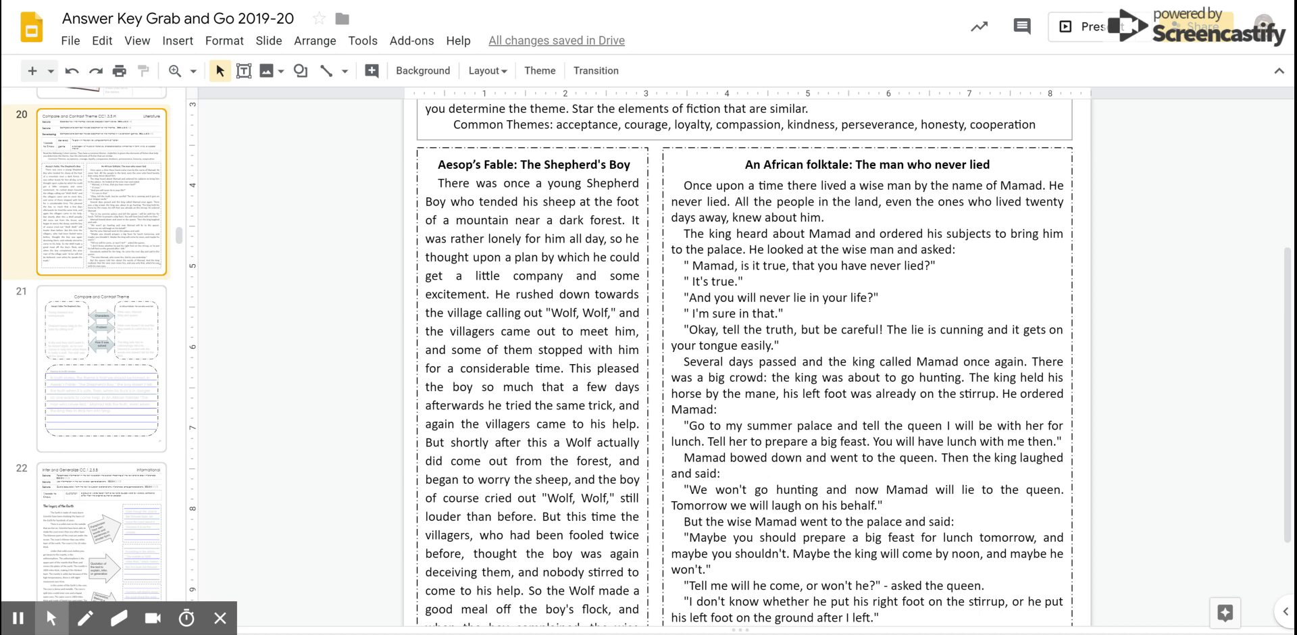
pyautogui.scroll(-3, 374, 334)
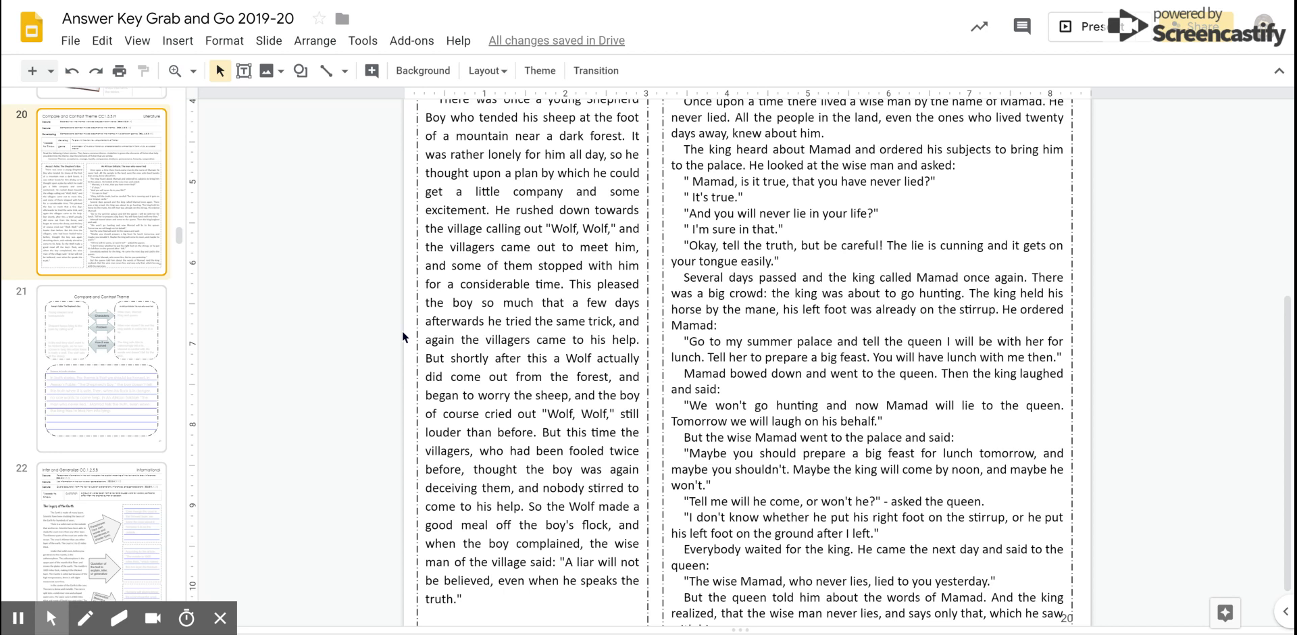
pyautogui.scroll(3, 402, 331)
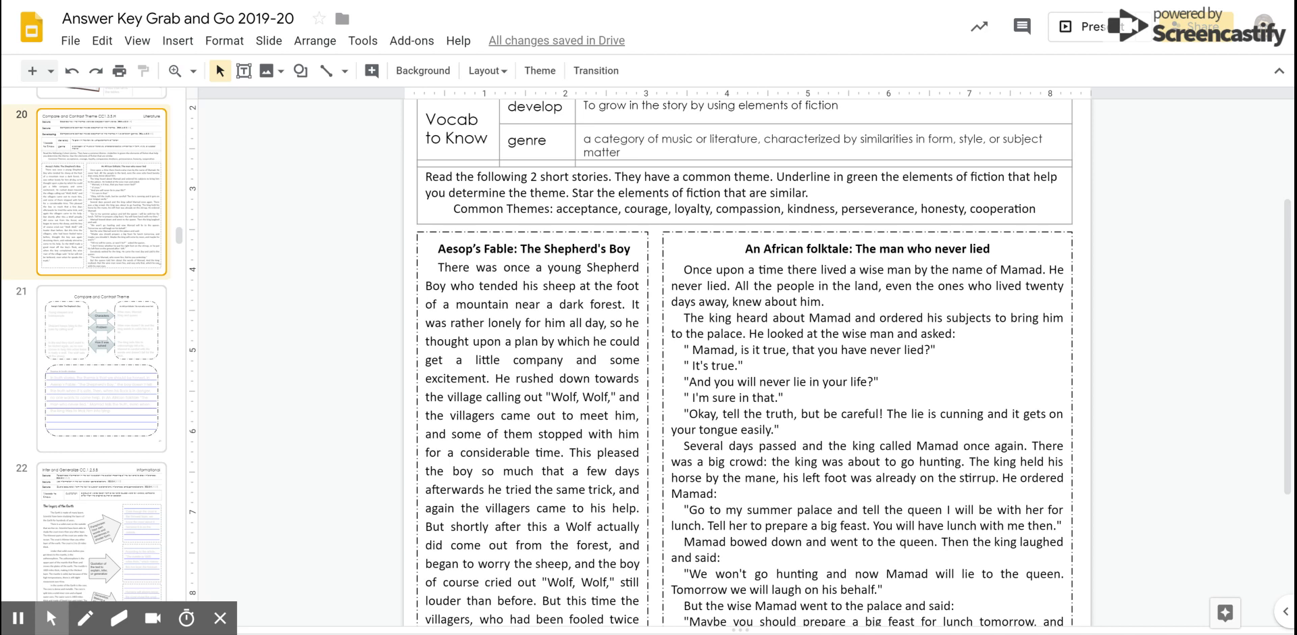
pyautogui.click(519, 285)
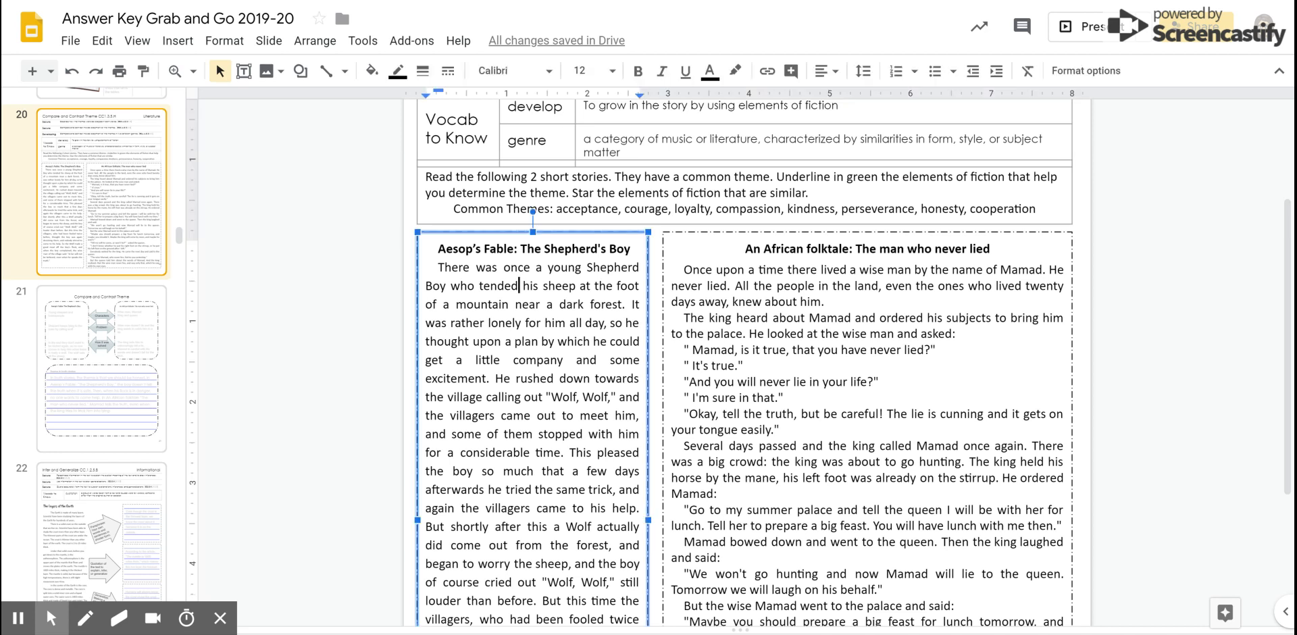
pyautogui.moveTo(586, 268); pyautogui.dragTo(446, 287)
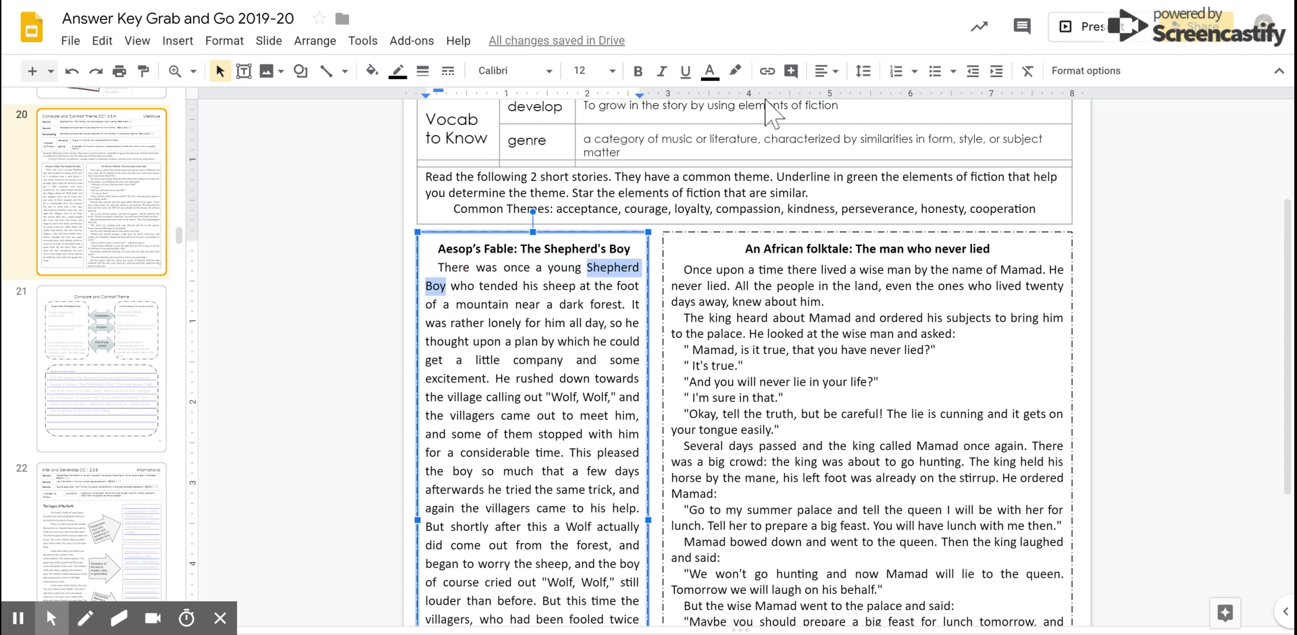
pyautogui.click(735, 70)
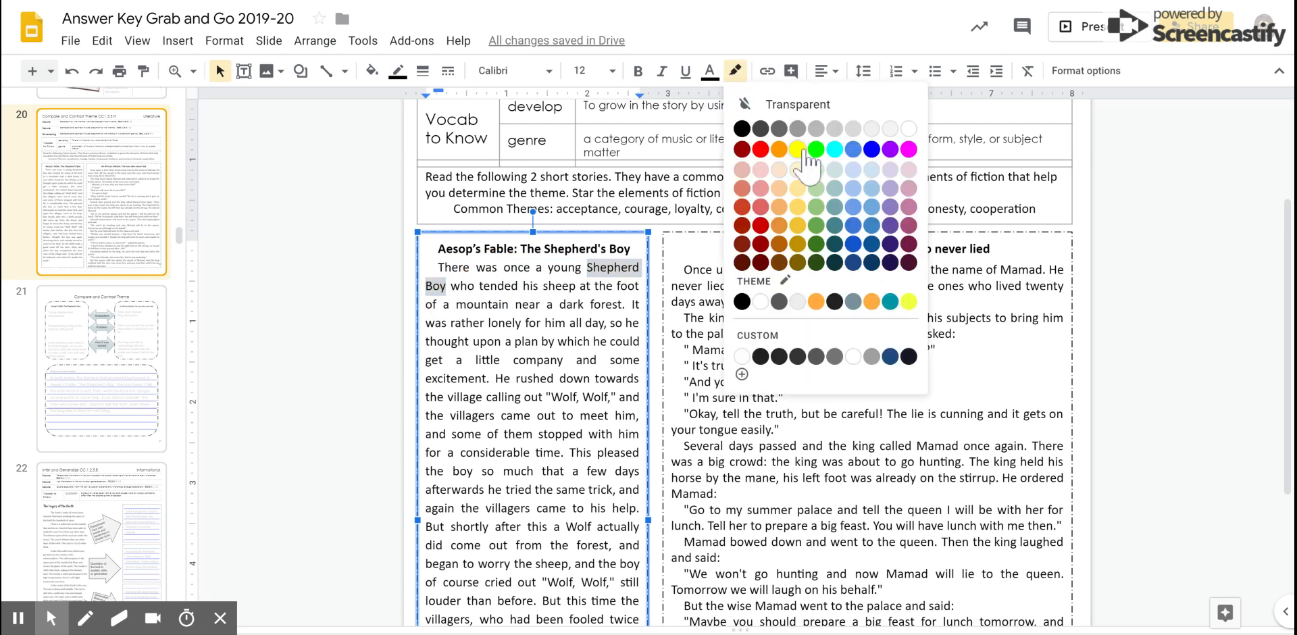
pyautogui.click(817, 150)
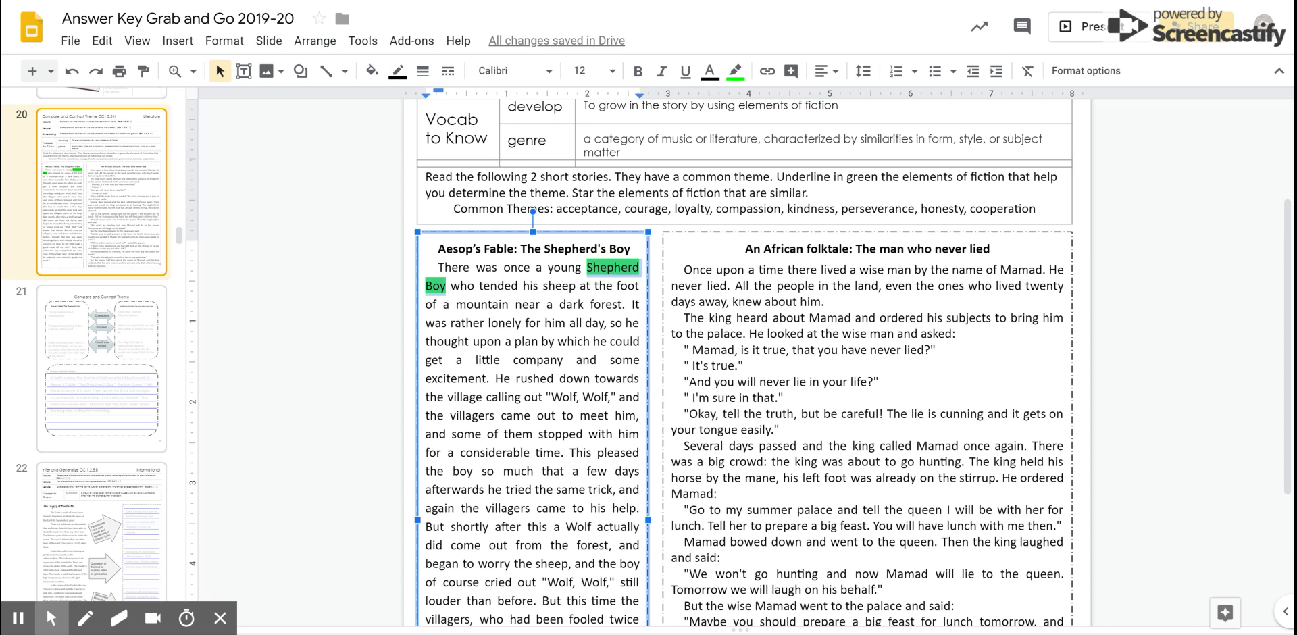
# - Highlight in green the fable's sentence from "It was rather lonely" to "excitement." and the phrase "calling out "Wolf, Wolf,"
pyautogui.moveTo(632, 304); pyautogui.dragTo(489, 378)
pyautogui.click(735, 70)
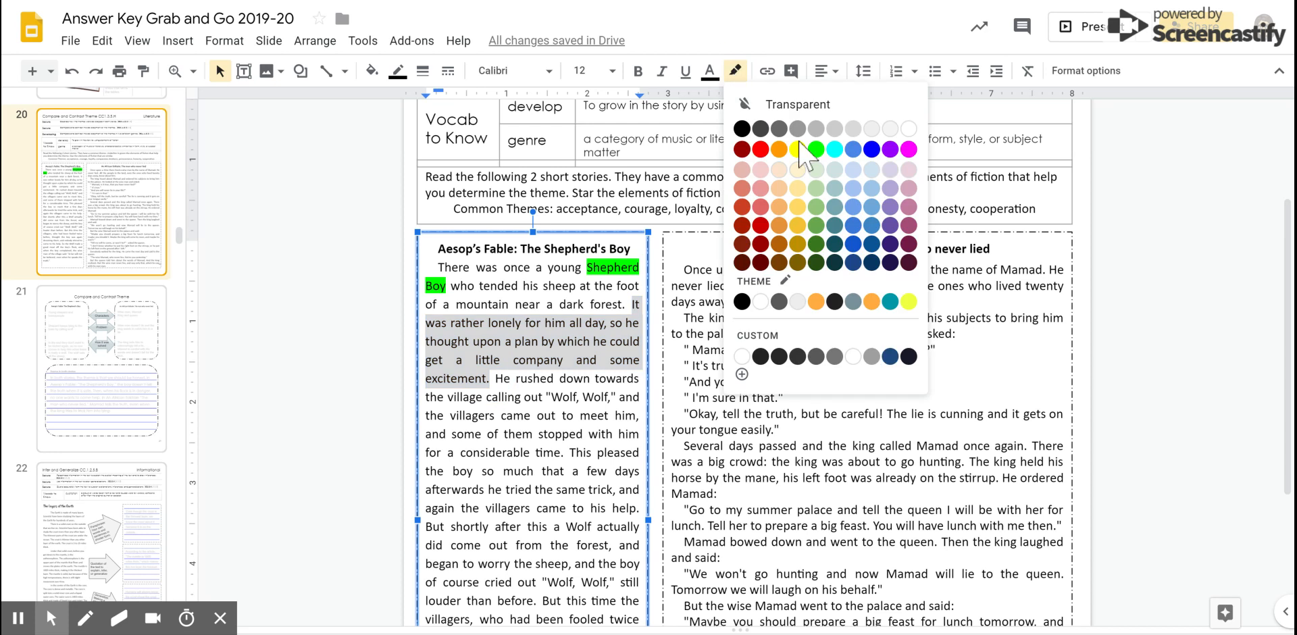
pyautogui.click(819, 151)
pyautogui.scroll(-3, 819, 162)
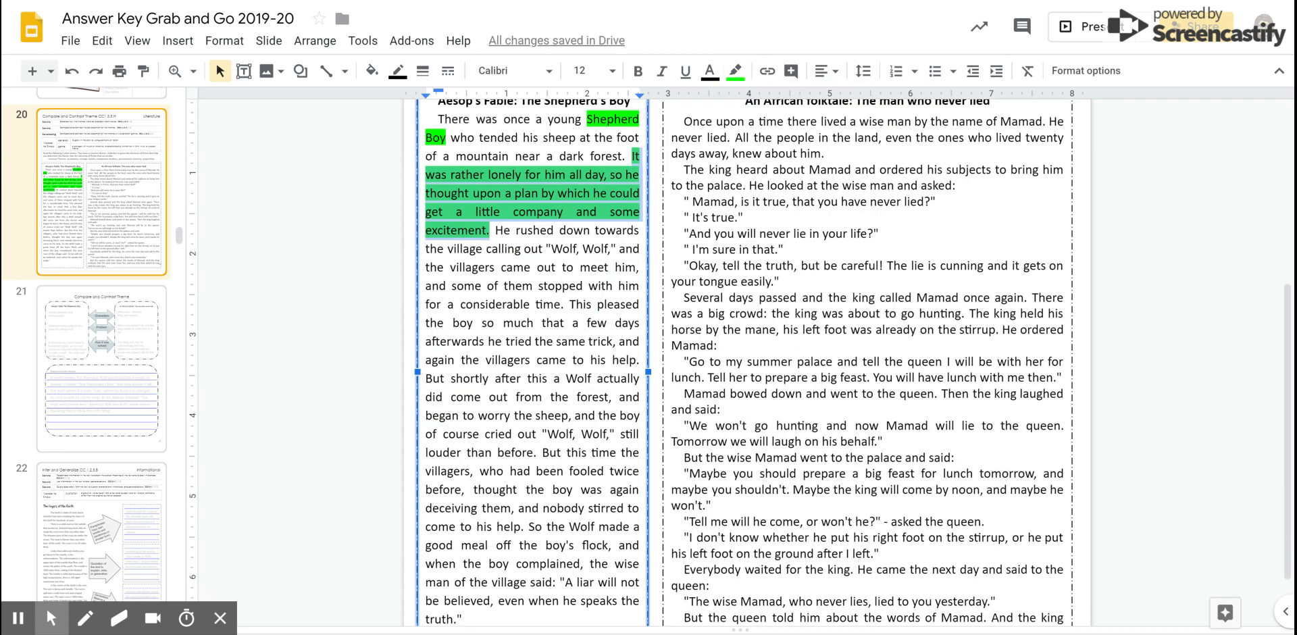
pyautogui.moveTo(486, 248); pyautogui.dragTo(611, 248)
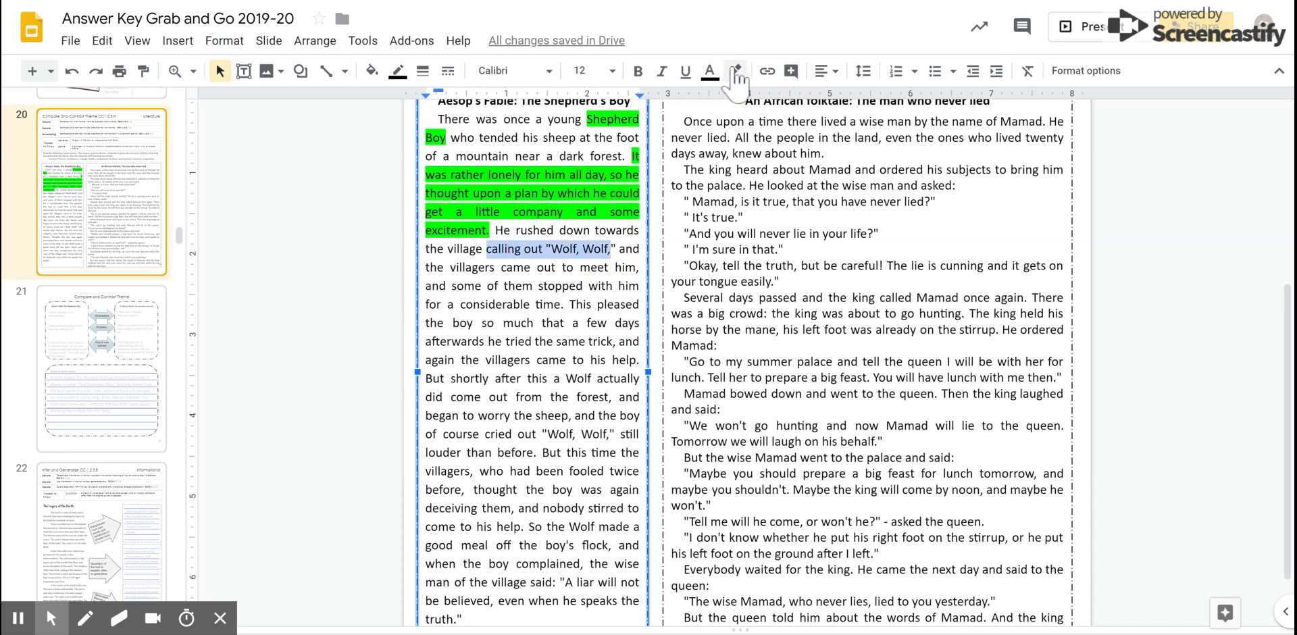
pyautogui.click(735, 70)
pyautogui.click(816, 150)
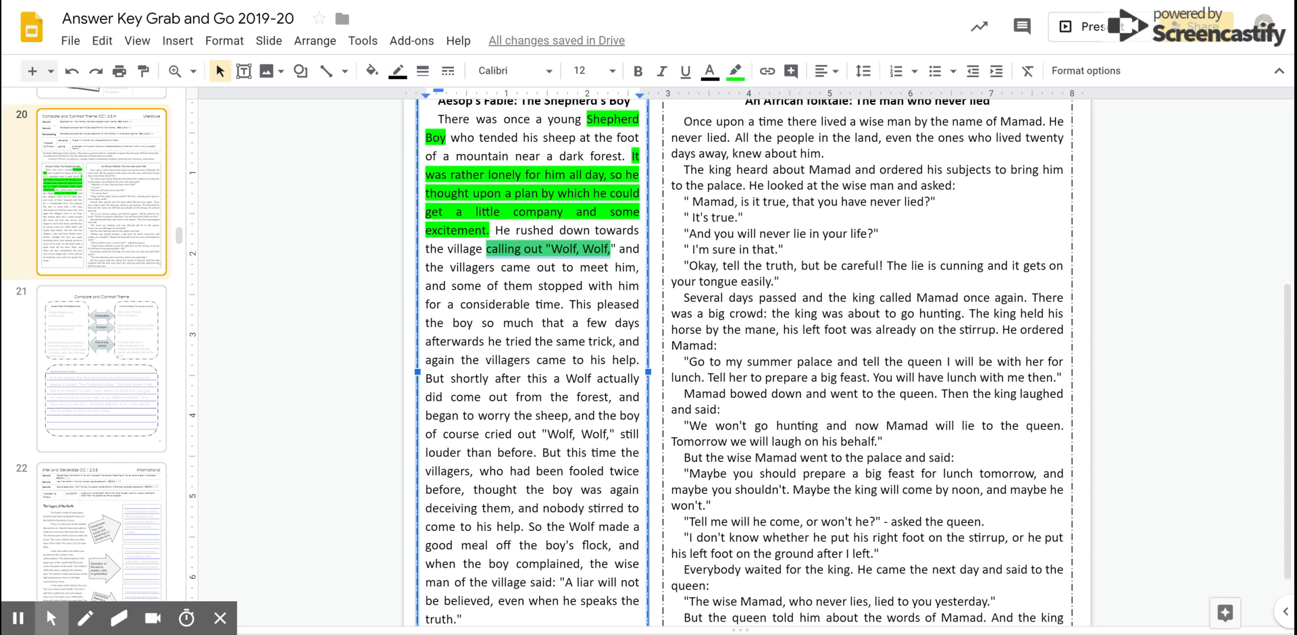
# - Highlight the phrases "tried the same trick" and "Wolf actually did come" in green in the fable
pyautogui.scroll(-1, 744, 351)
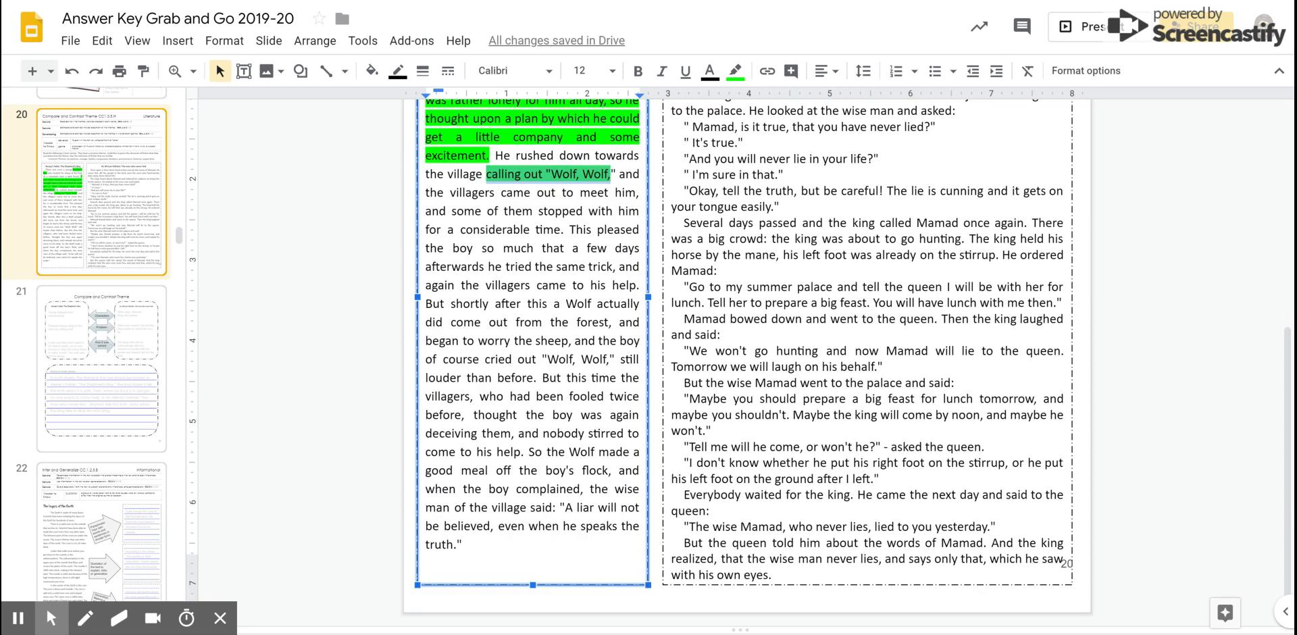
pyautogui.moveTo(506, 267); pyautogui.dragTo(612, 266)
pyautogui.click(735, 70)
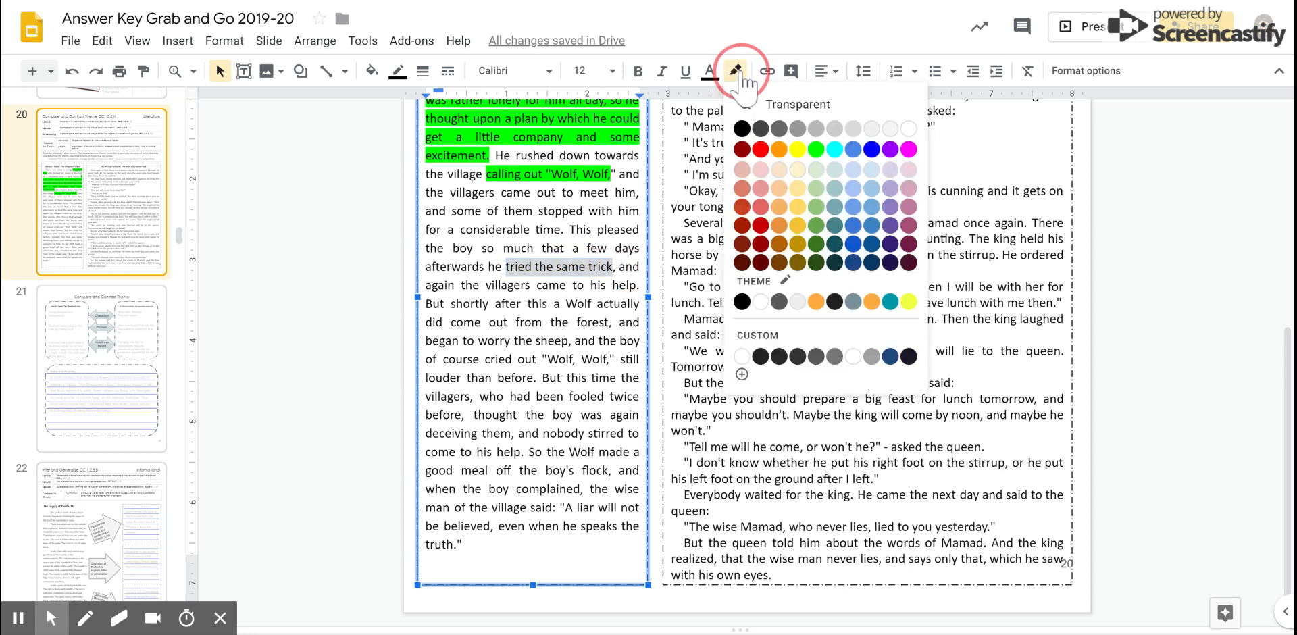
pyautogui.click(818, 145)
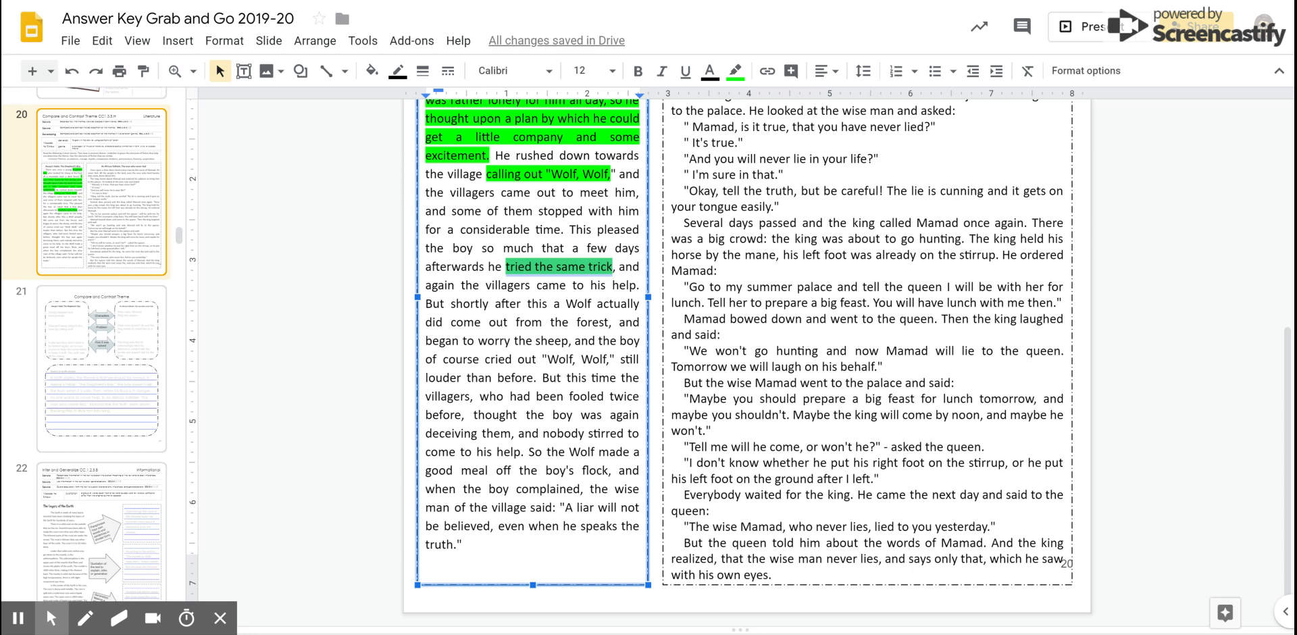
pyautogui.moveTo(566, 304); pyautogui.dragTo(487, 325)
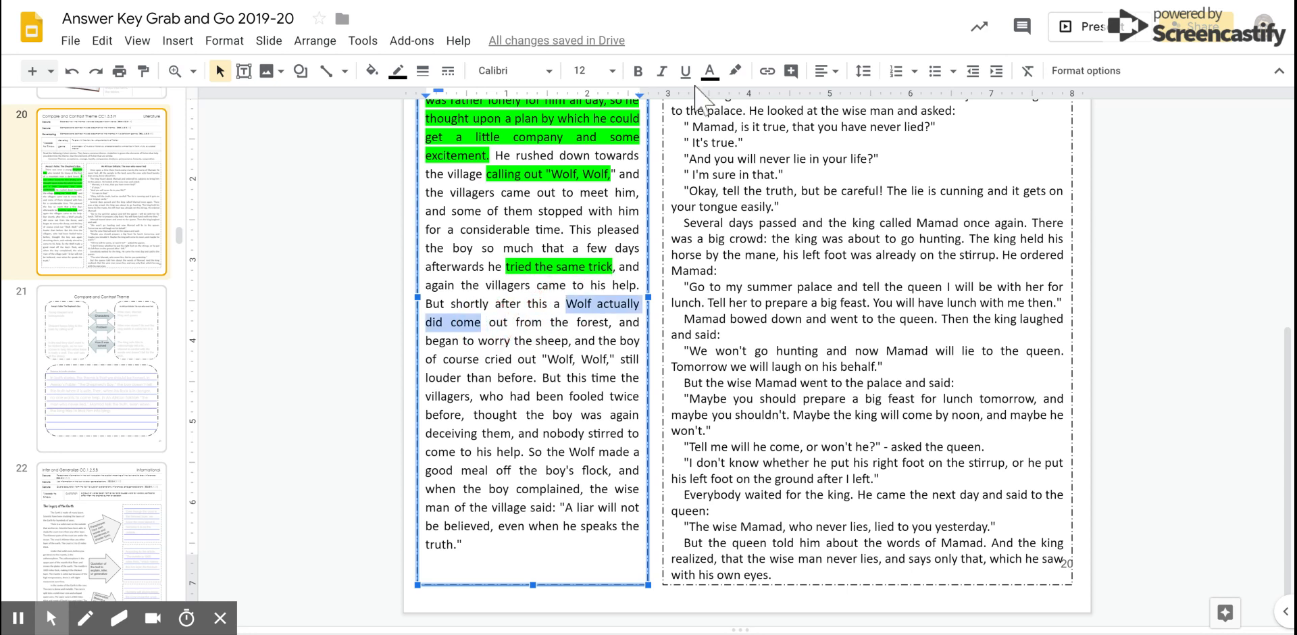
pyautogui.click(737, 71)
pyautogui.click(816, 148)
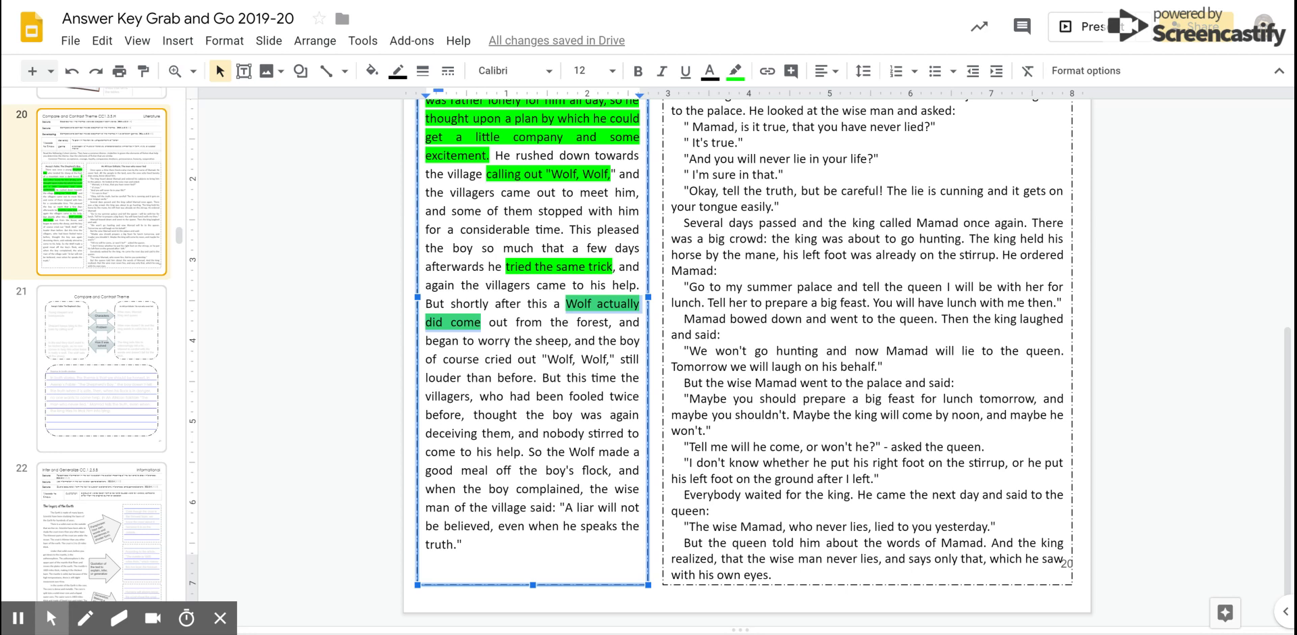
# - Highlight "cried out "Wolf, Wolf," and "nobody stirred to come to his help." in green, and deselect the fable's text box
pyautogui.moveTo(486, 358); pyautogui.dragTo(606, 359)
pyautogui.moveTo(495, 361); pyautogui.dragTo(610, 359)
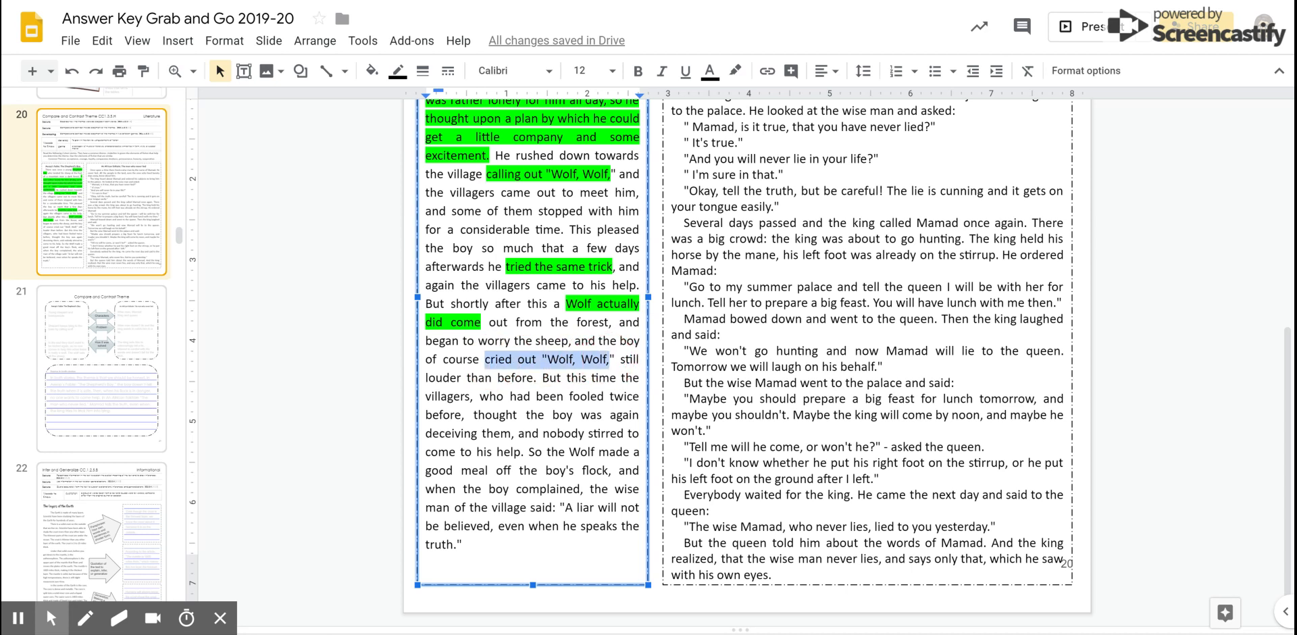
pyautogui.click(735, 70)
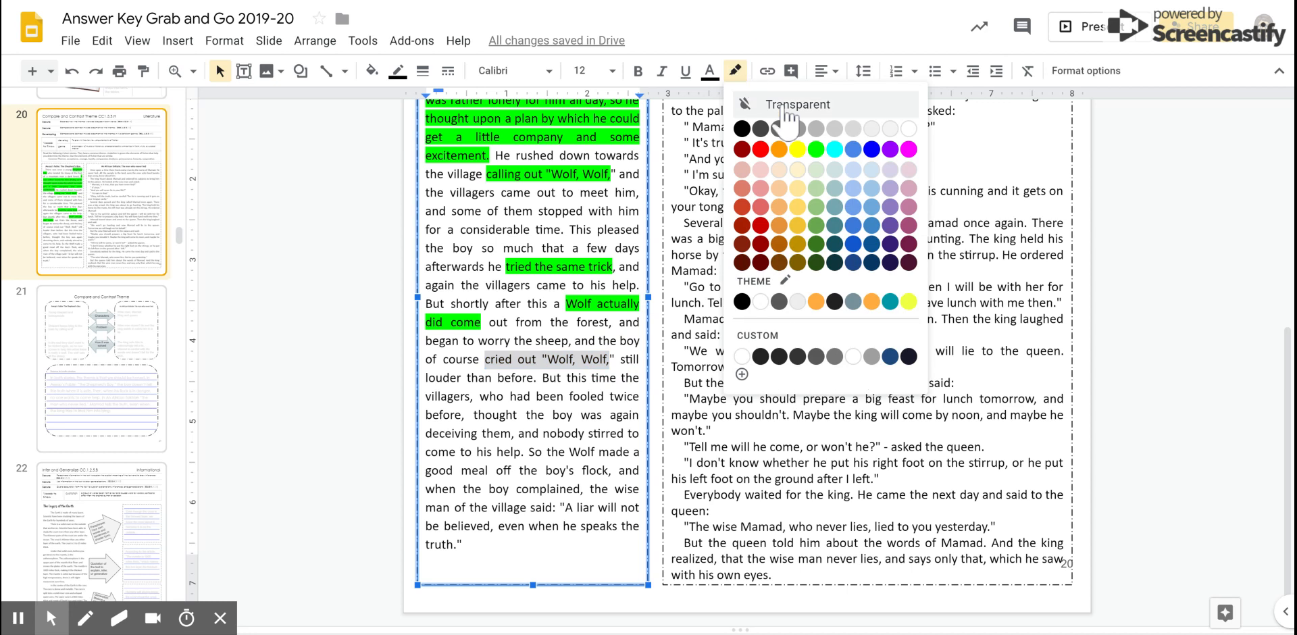
pyautogui.click(816, 149)
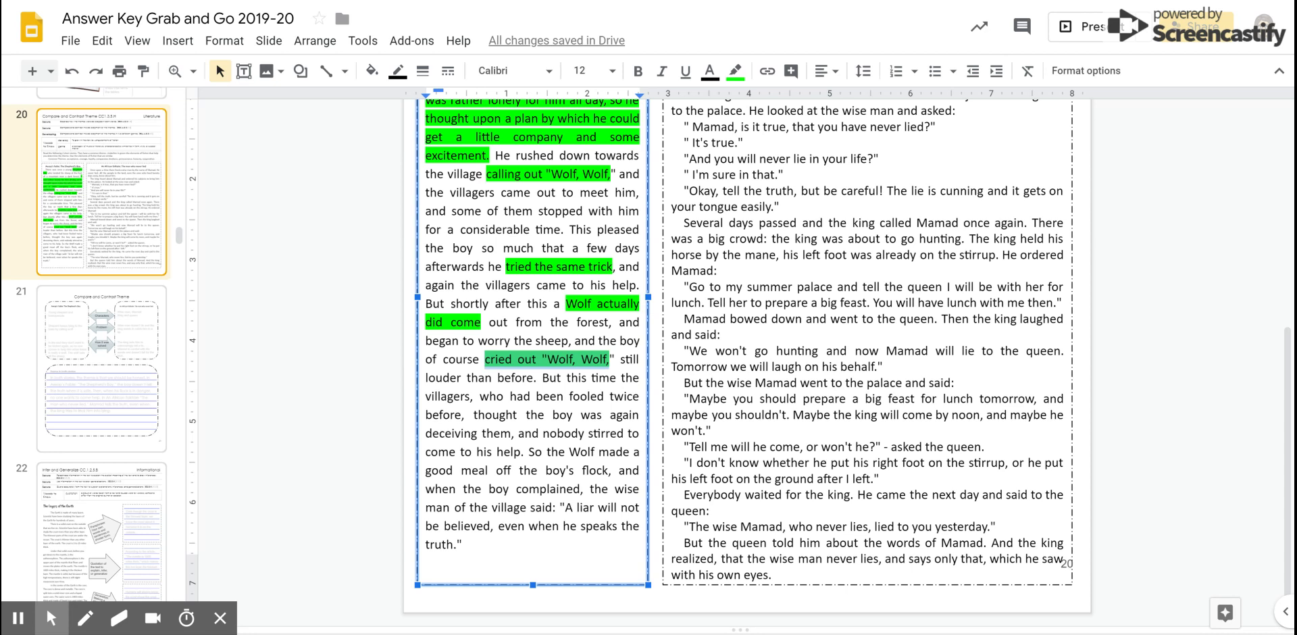
pyautogui.moveTo(543, 433); pyautogui.dragTo(524, 451)
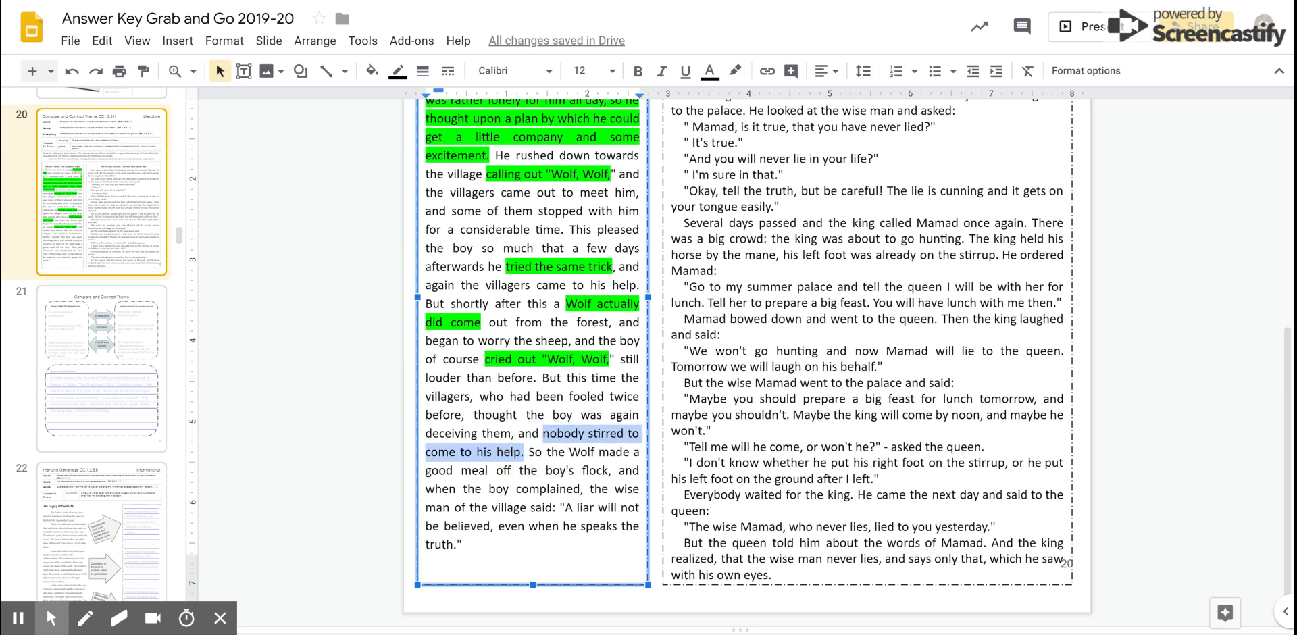
pyautogui.click(735, 71)
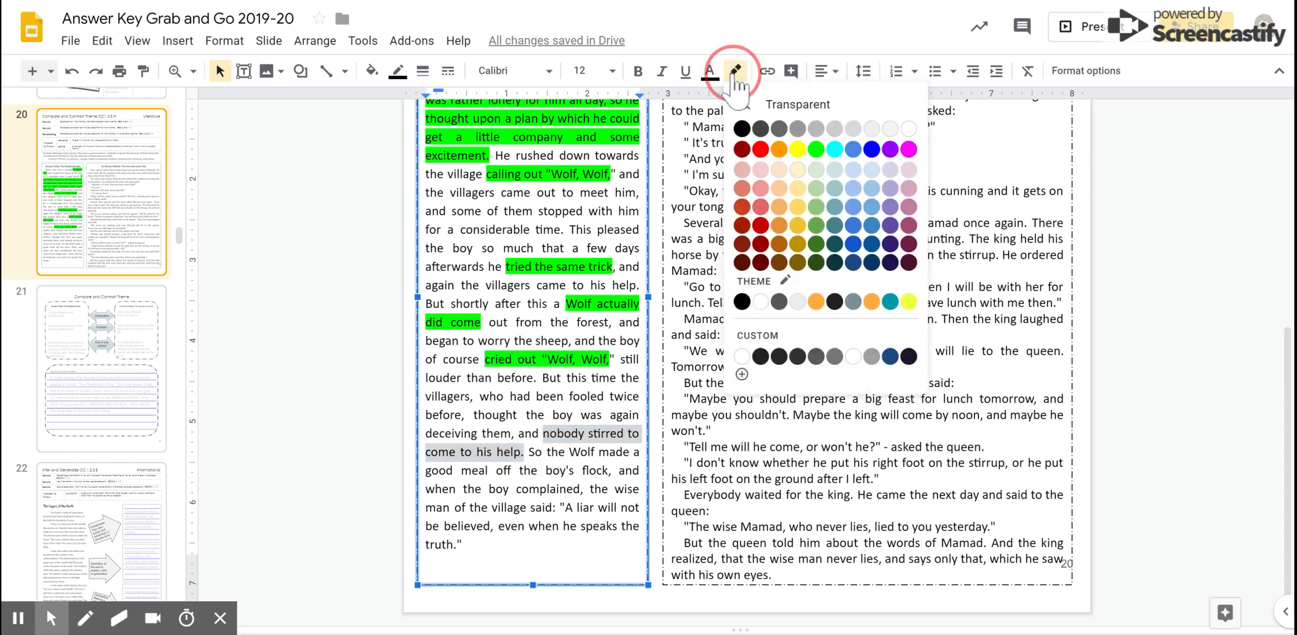
pyautogui.click(815, 148)
pyautogui.click(583, 470)
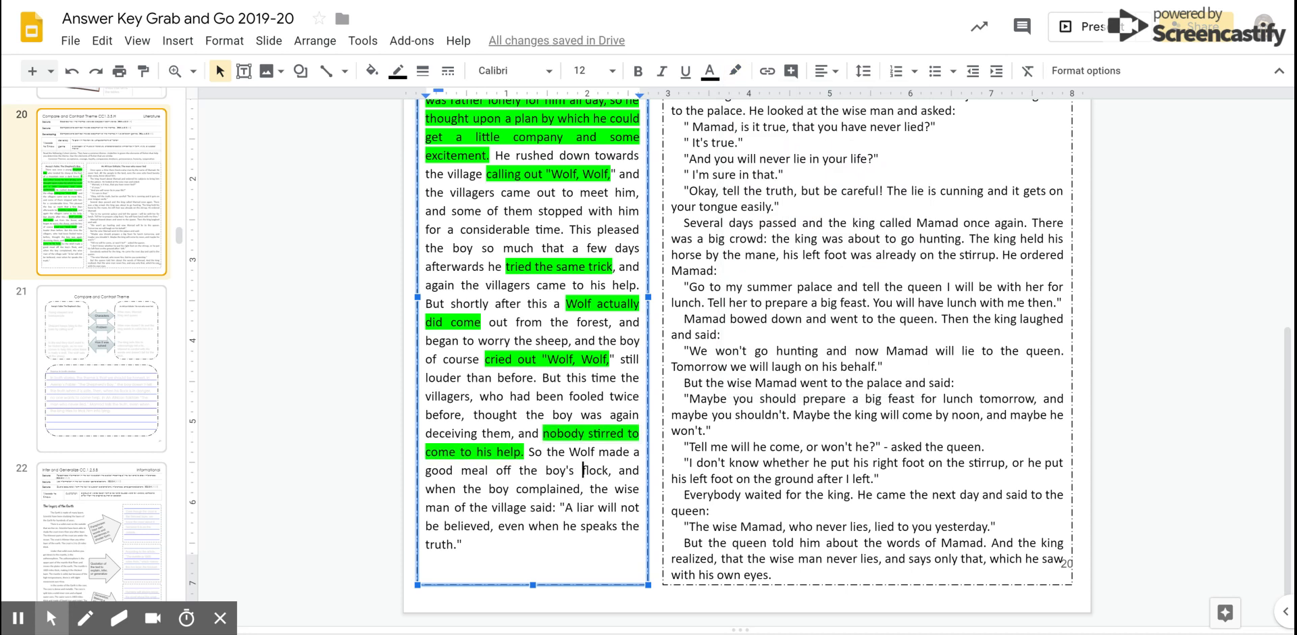
pyautogui.scroll(5, 743, 358)
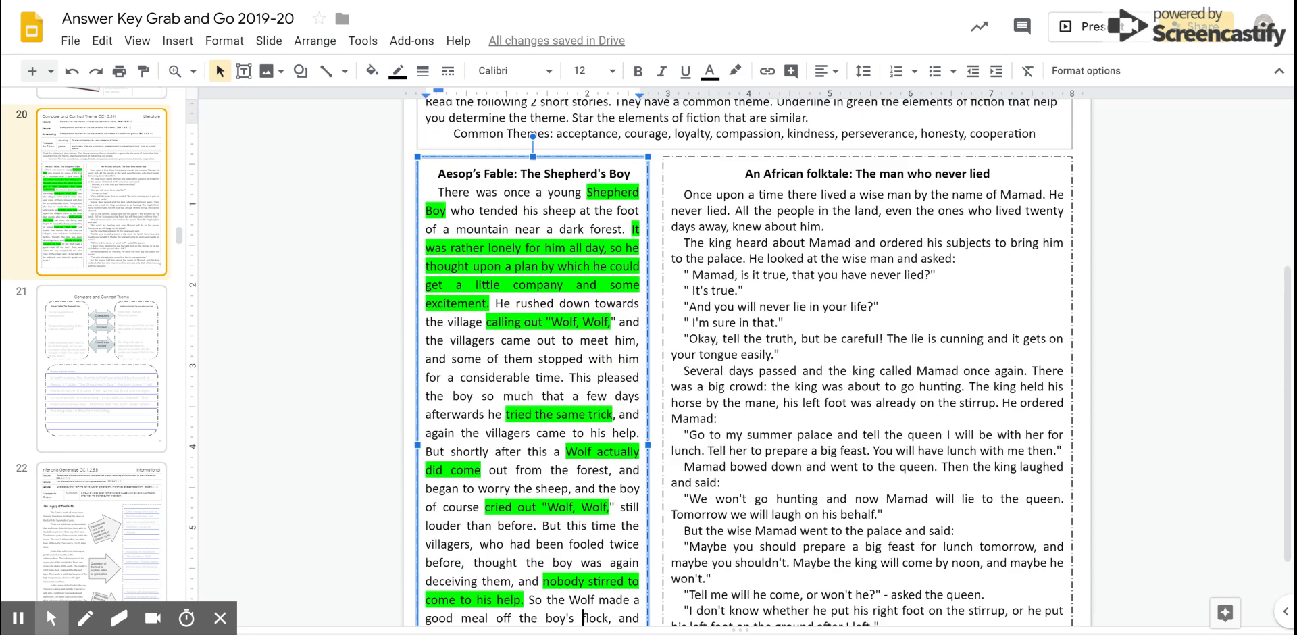
pyautogui.click(1127, 222)
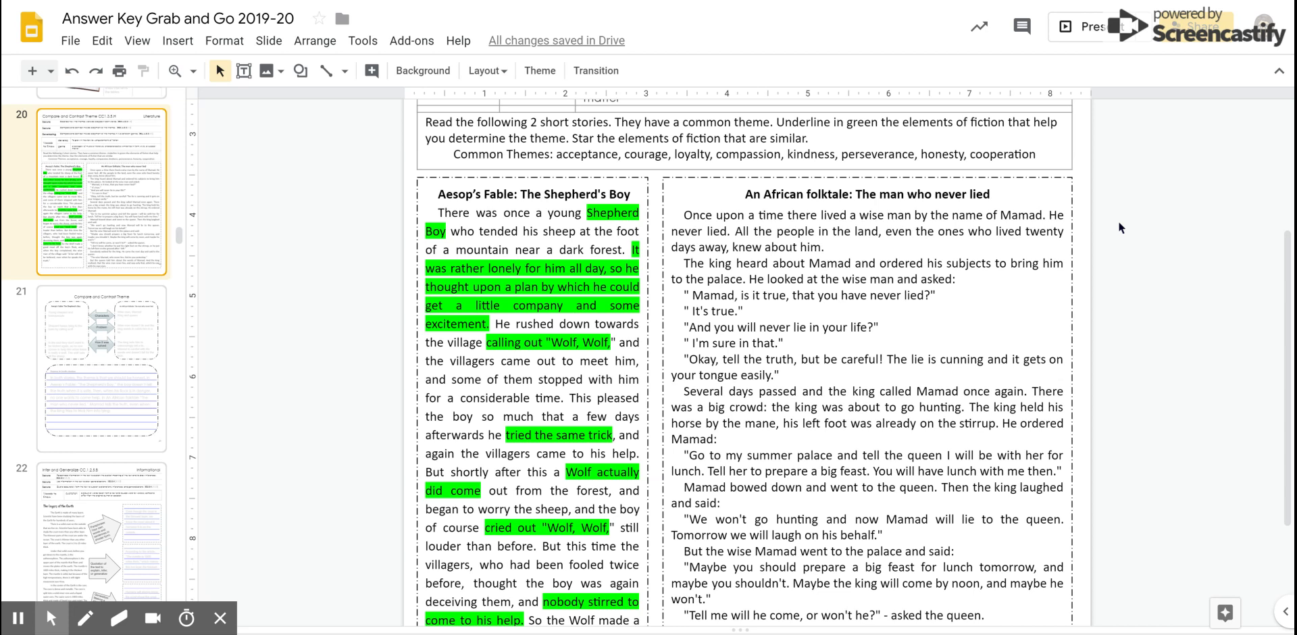
# - Highlight the word "honesty" in green in the Common Themes list above the two stories
pyautogui.scroll(-1, 1119, 227)
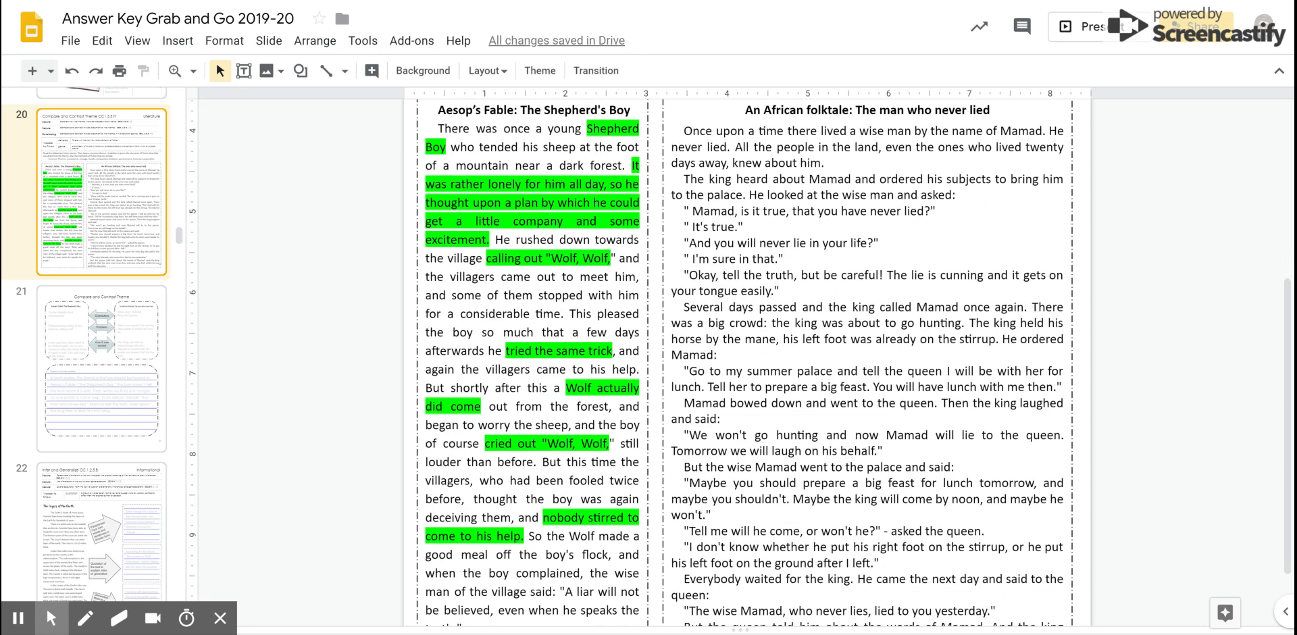
pyautogui.scroll(-1, 748, 363)
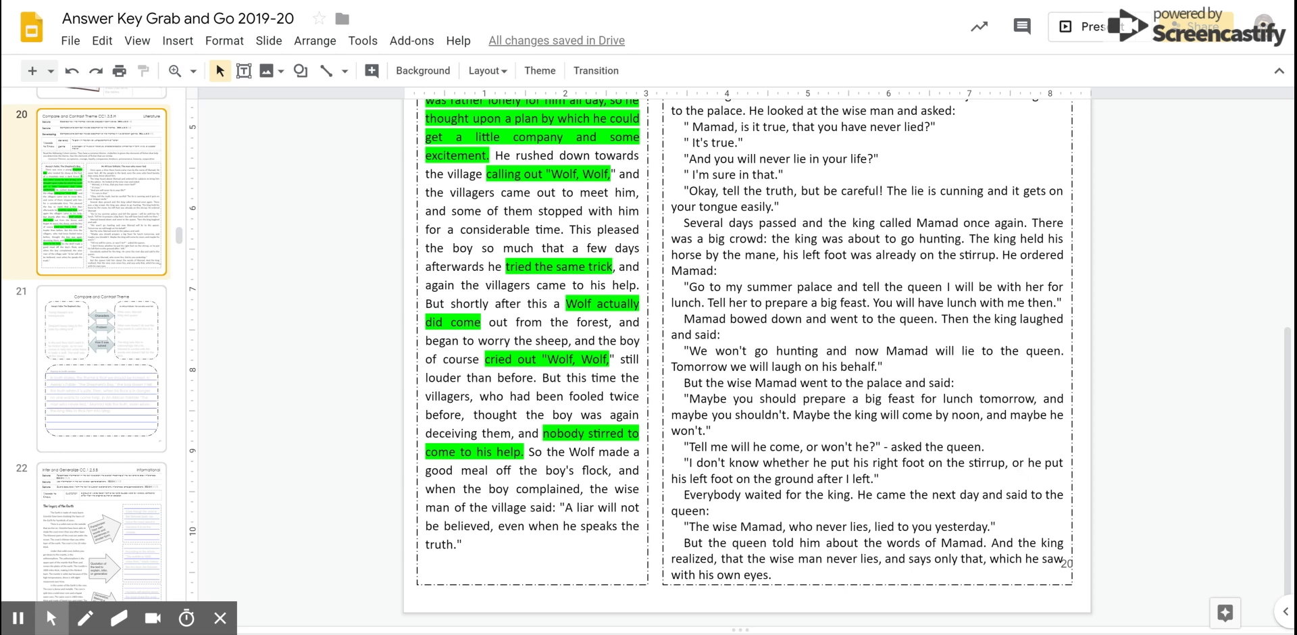
pyautogui.scroll(5, 743, 359)
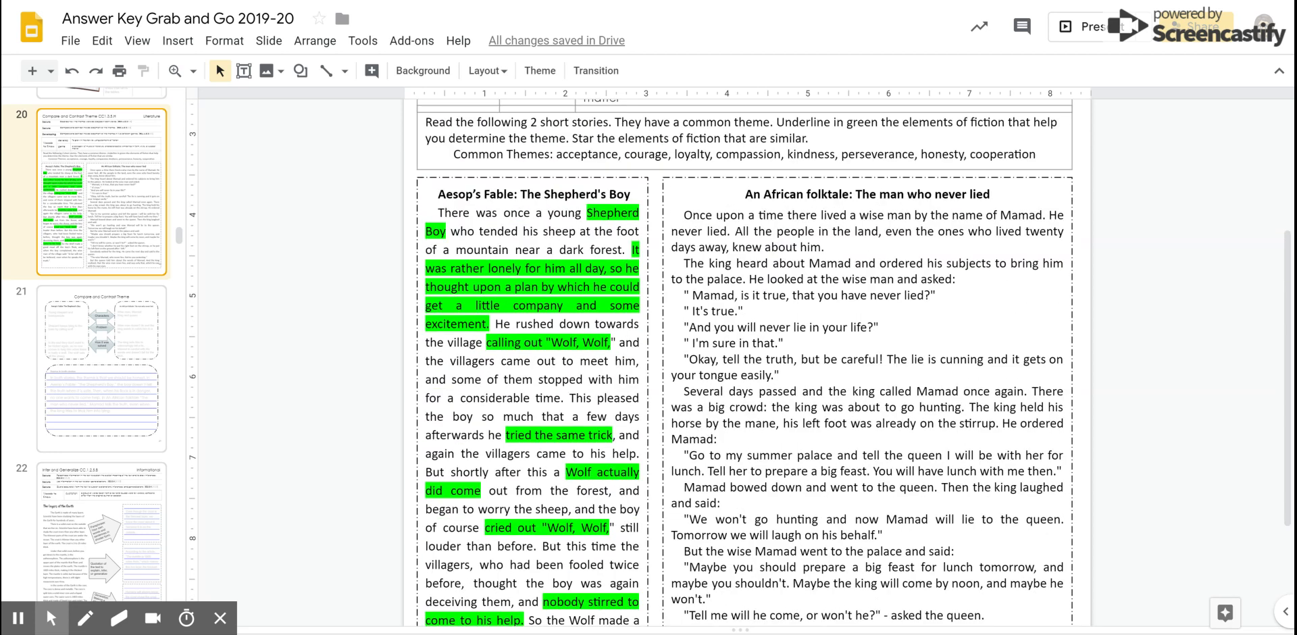
pyautogui.scroll(-2, 744, 358)
pyautogui.scroll(1, 743, 358)
pyautogui.doubleClick(943, 154)
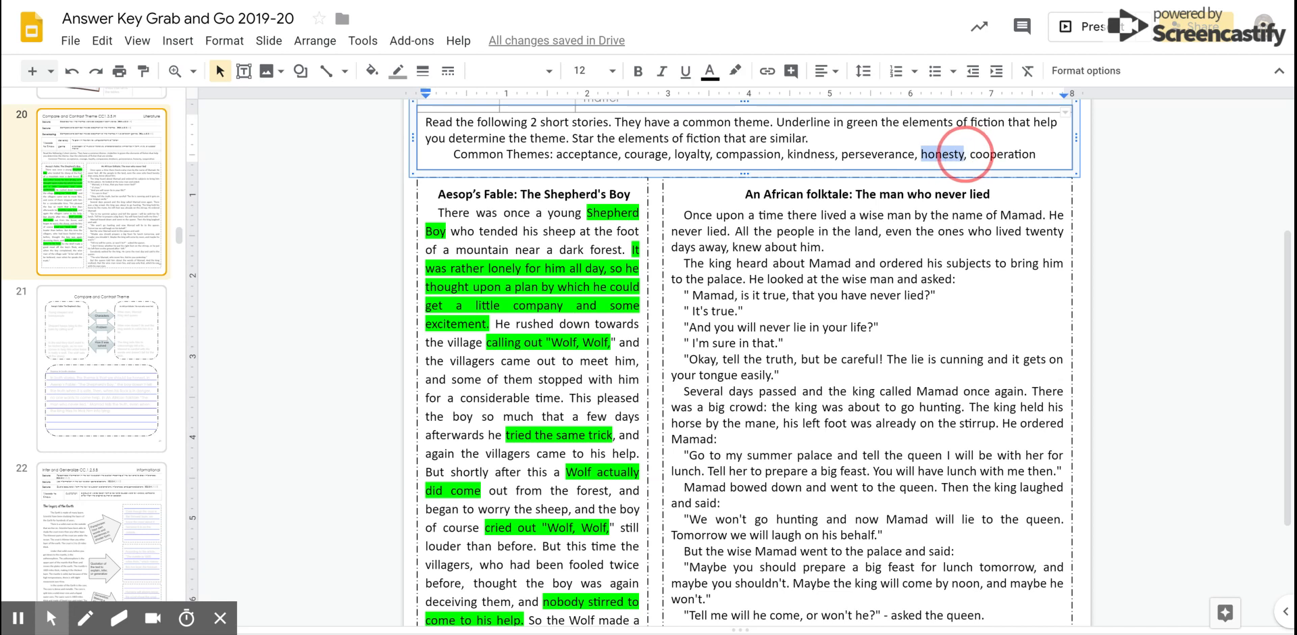
pyautogui.click(735, 70)
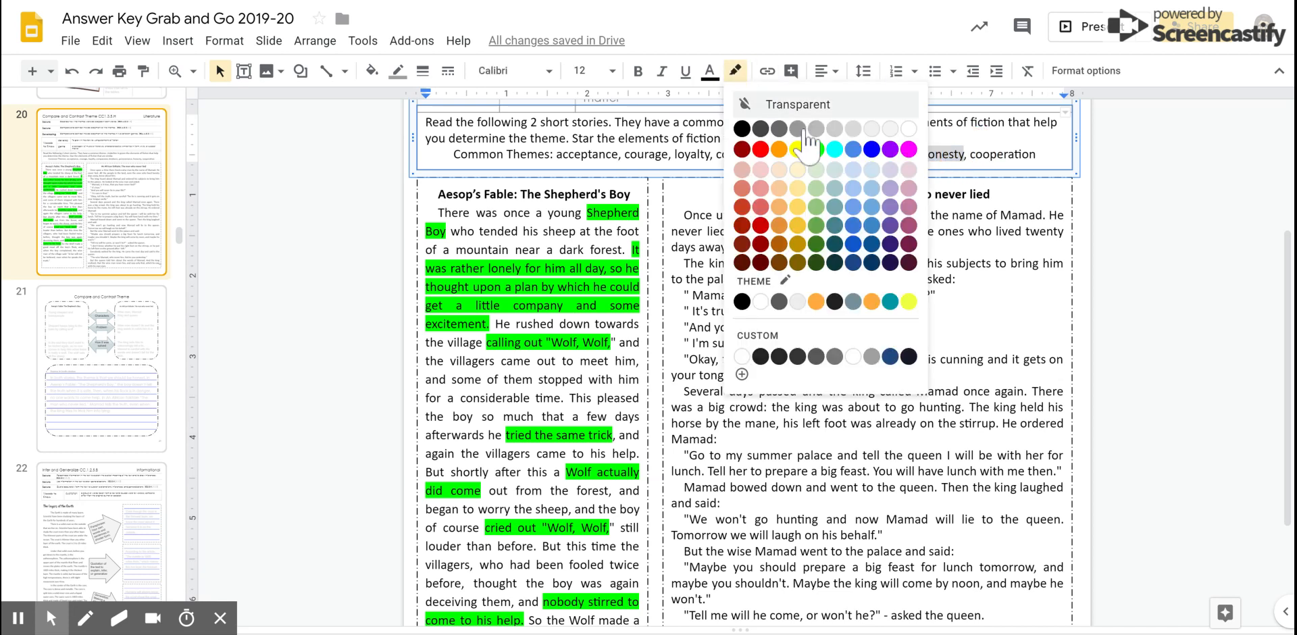
pyautogui.click(816, 148)
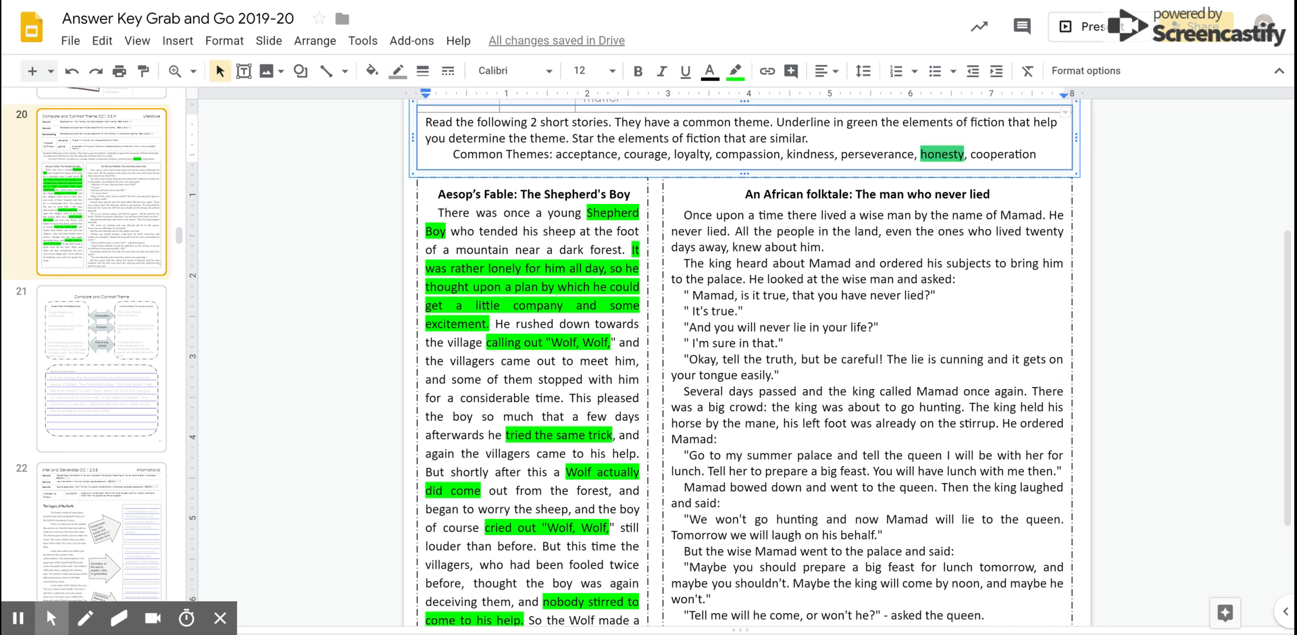
# - Highlight "Mamad. He never lied." in green at the start of the African folktale
pyautogui.moveTo(1000, 215); pyautogui.dragTo(731, 233)
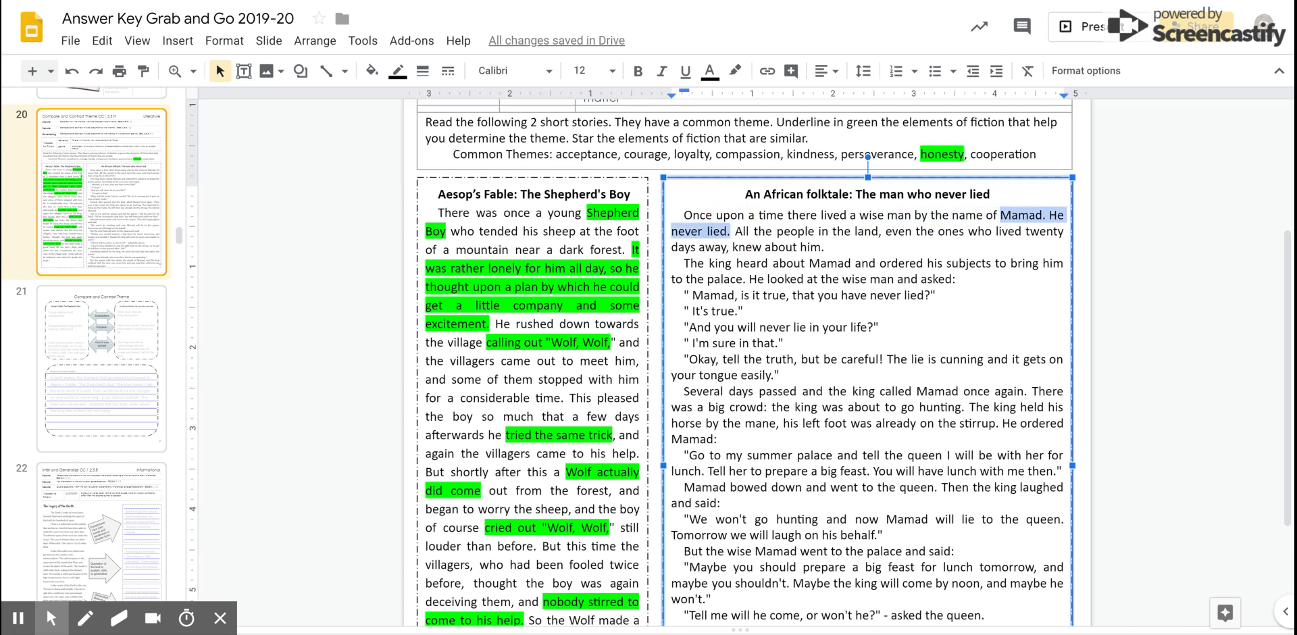
pyautogui.click(735, 70)
pyautogui.click(818, 152)
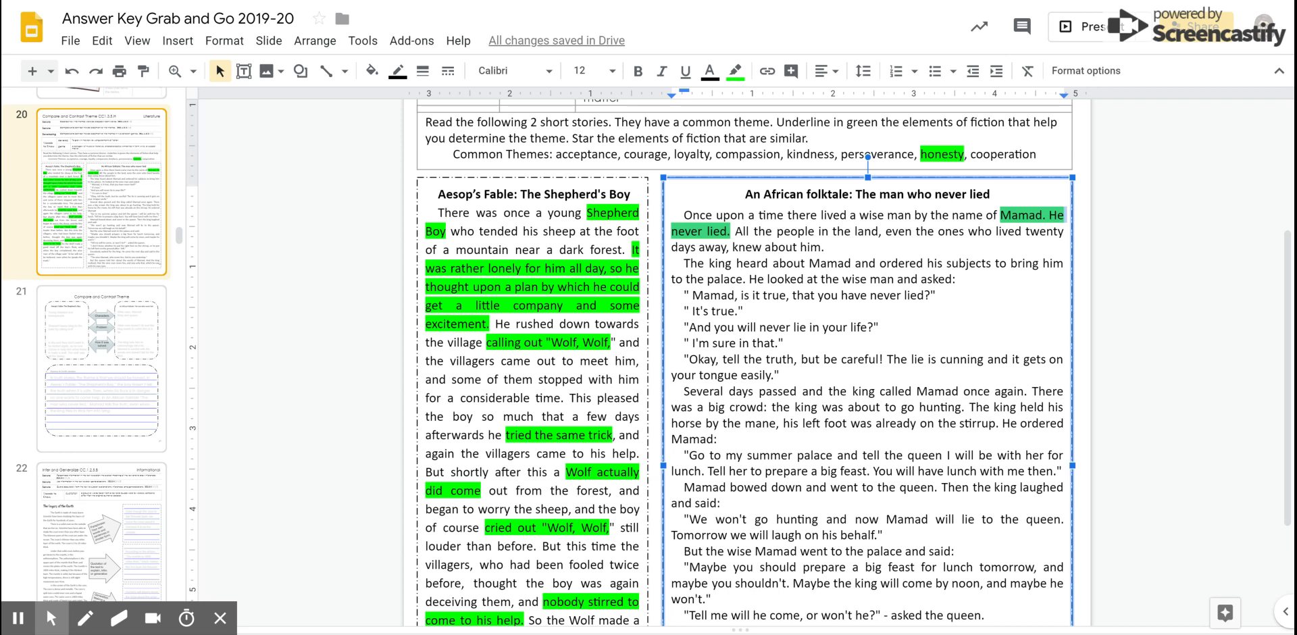
# - Highlight "king" and the passage from "He ordered Mamad:" through "You will have lunch with me then." in green in the folktale
pyautogui.scroll(-5, 744, 365)
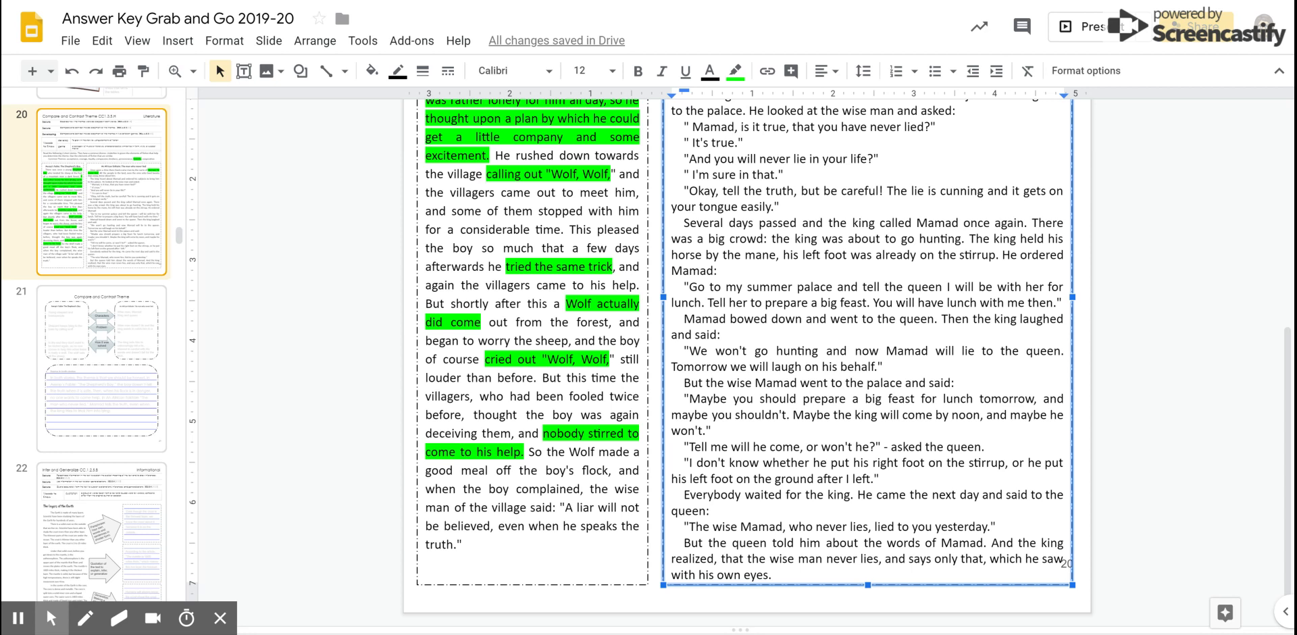
pyautogui.doubleClick(1004, 239)
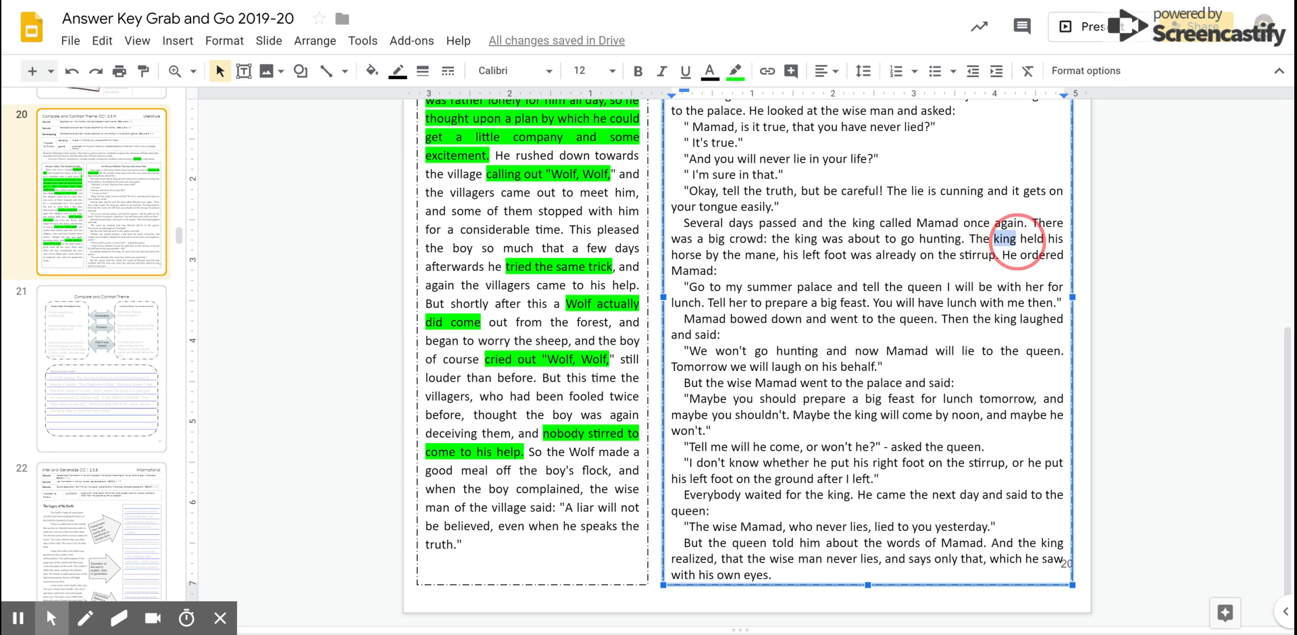
pyautogui.click(735, 71)
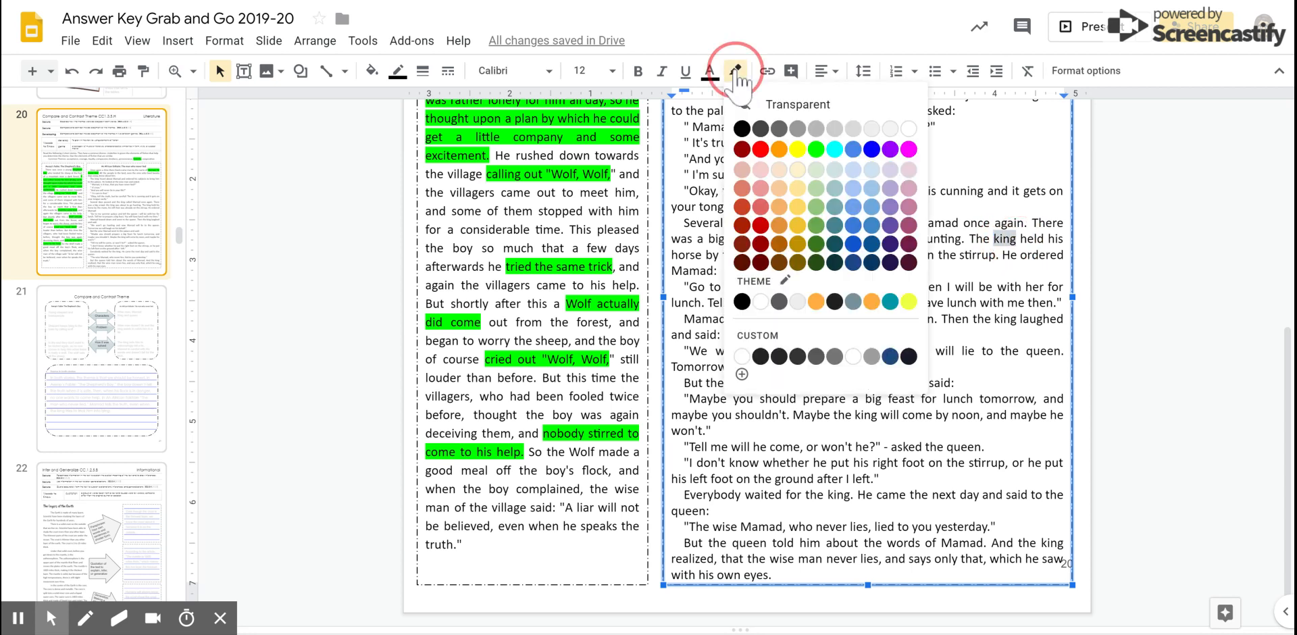
pyautogui.click(816, 148)
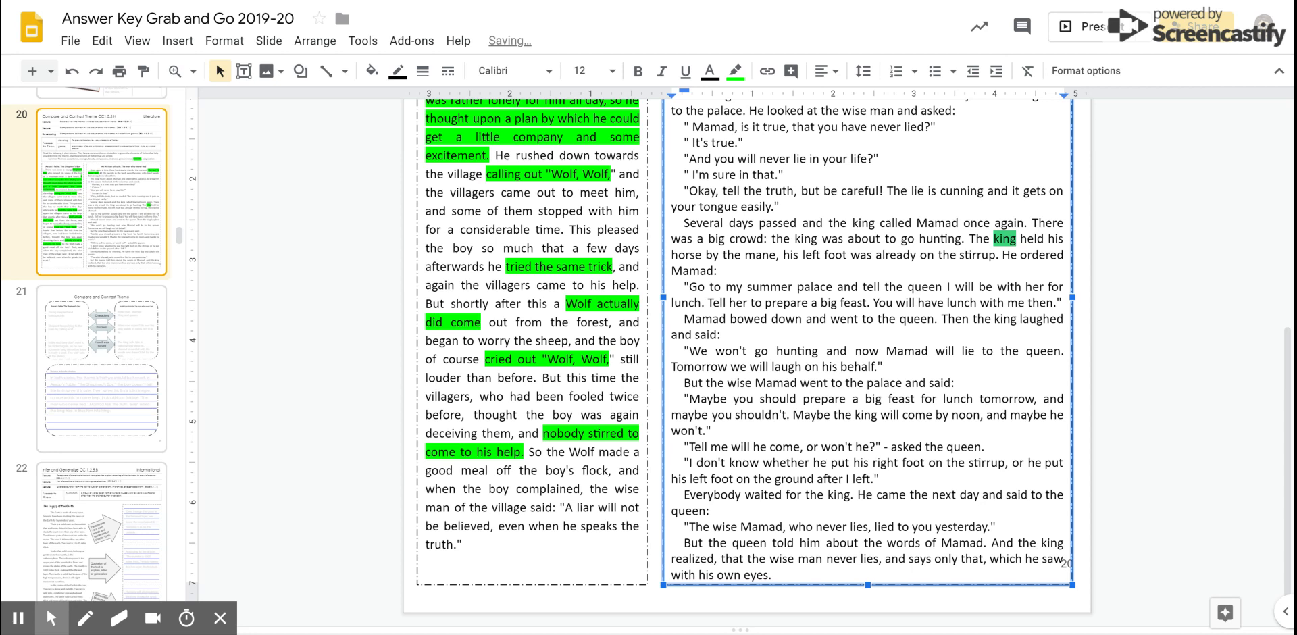
pyautogui.moveTo(1003, 255); pyautogui.dragTo(1061, 302)
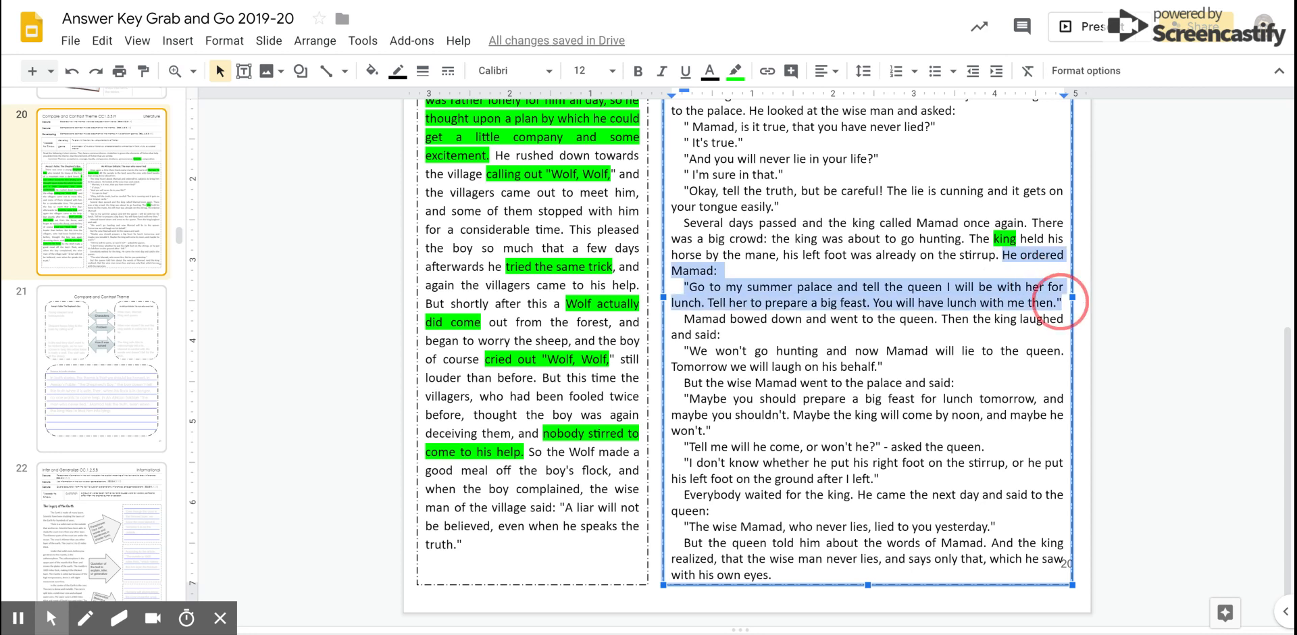
pyautogui.click(736, 70)
pyautogui.click(816, 149)
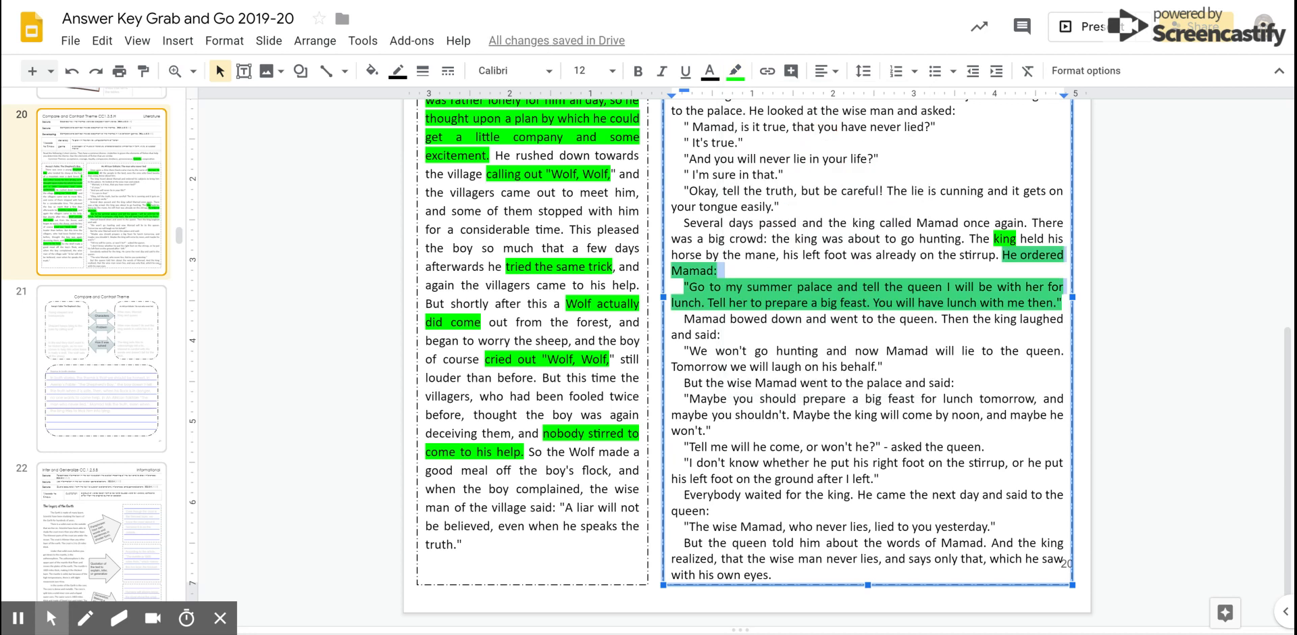
# - Highlight the king's quote starting "We won't go hunting" and the words "wise Mamad" in green in the folktale
pyautogui.moveTo(684, 352); pyautogui.dragTo(906, 365)
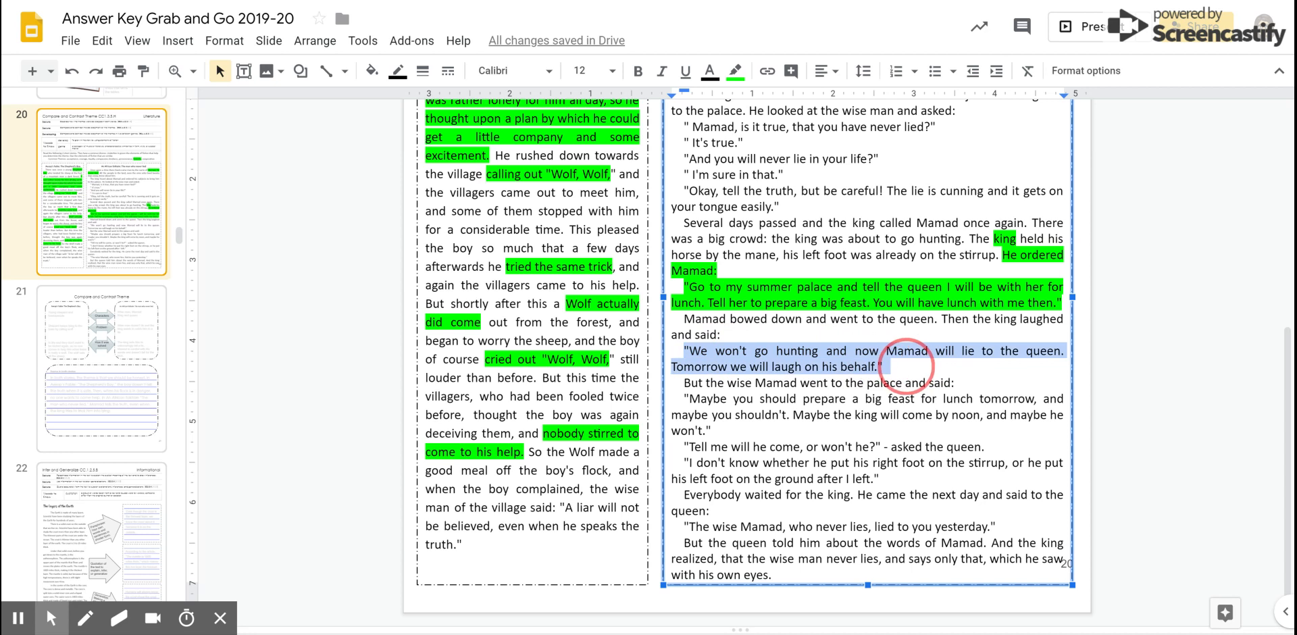
pyautogui.click(736, 70)
pyautogui.click(816, 148)
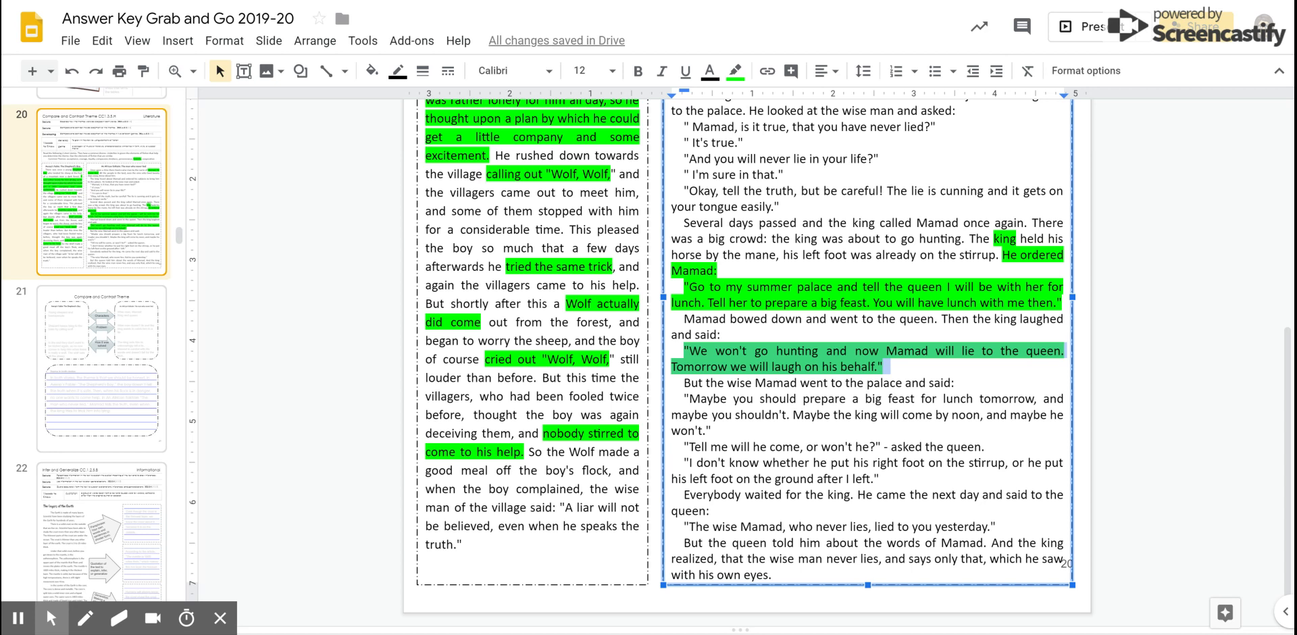
pyautogui.moveTo(728, 383); pyautogui.dragTo(797, 383)
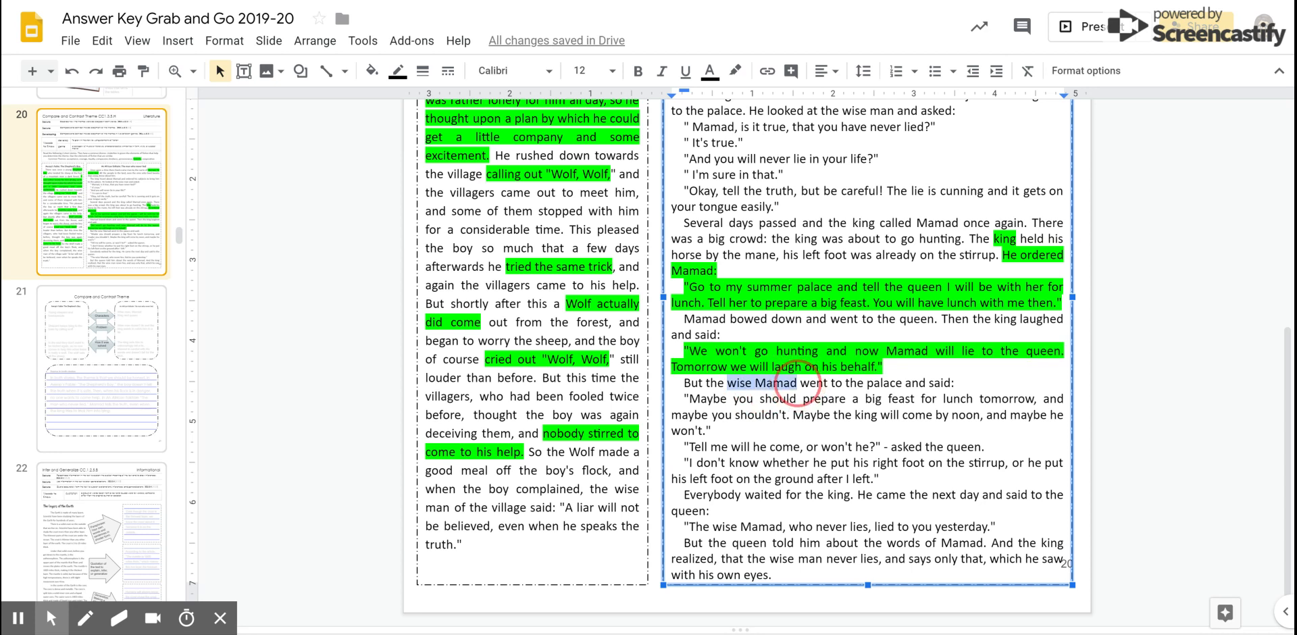
pyautogui.click(735, 70)
pyautogui.click(817, 148)
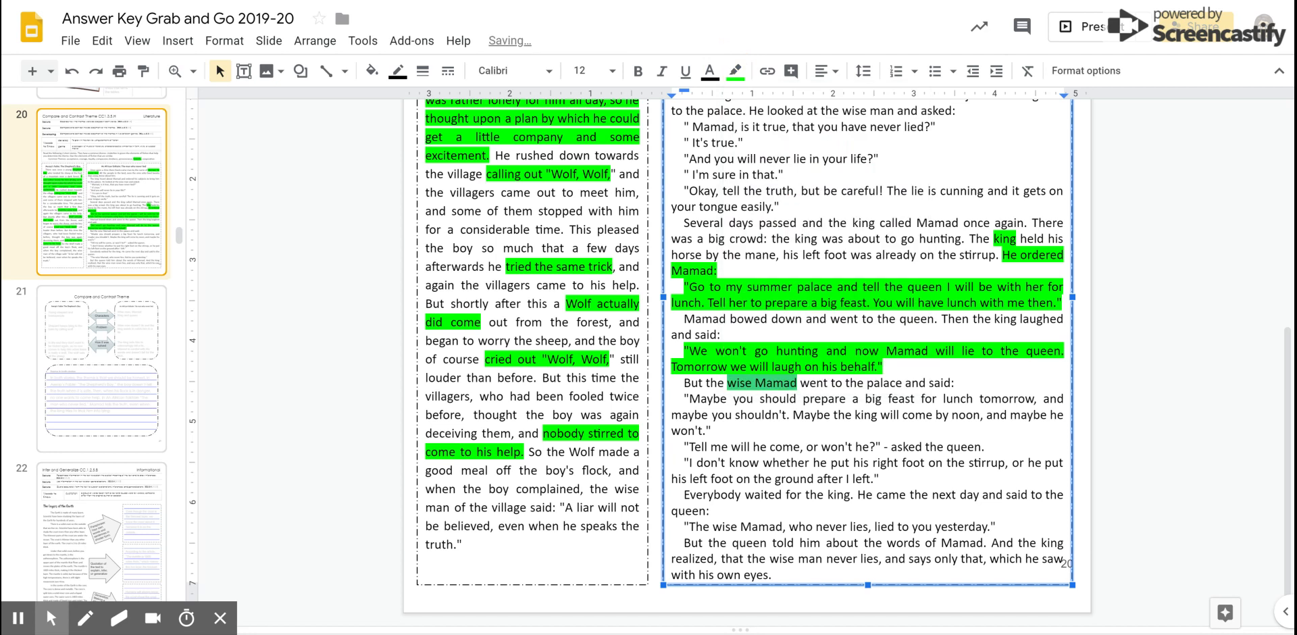
# - Highlight Mamad's two replies in green, starting "Maybe you should prepare a big feast" and "I don't know whether he put his right foot"
pyautogui.moveTo(684, 399); pyautogui.dragTo(717, 431)
pyautogui.click(735, 70)
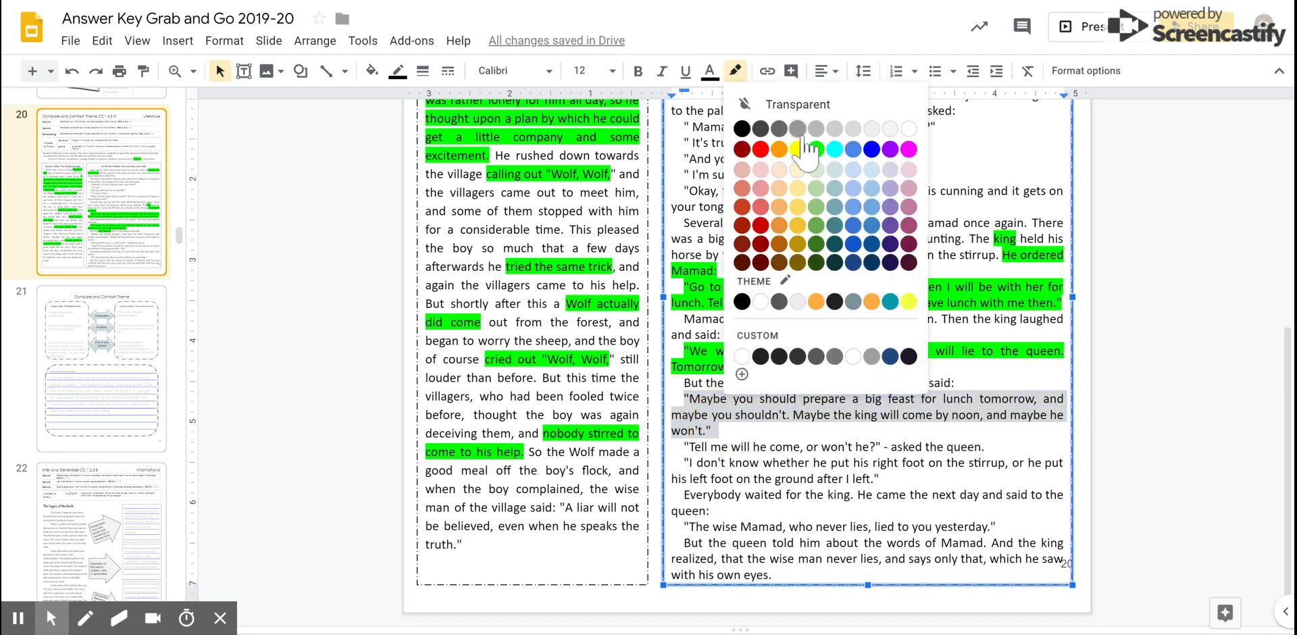
pyautogui.click(816, 148)
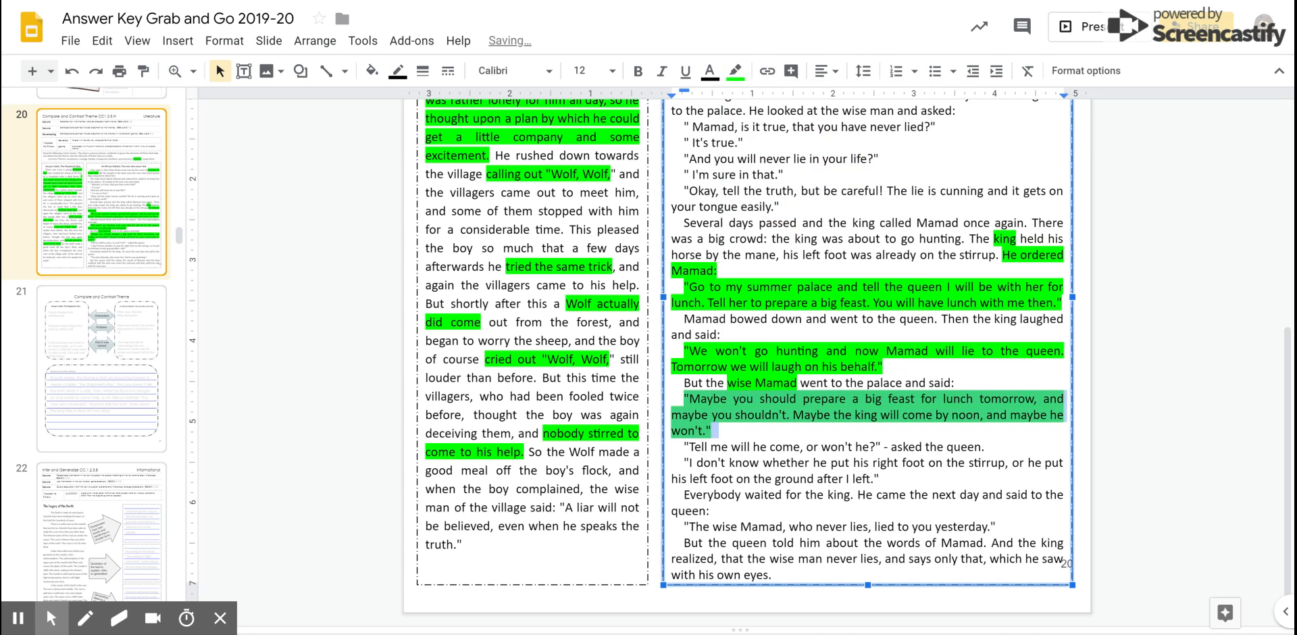
pyautogui.click(730, 479)
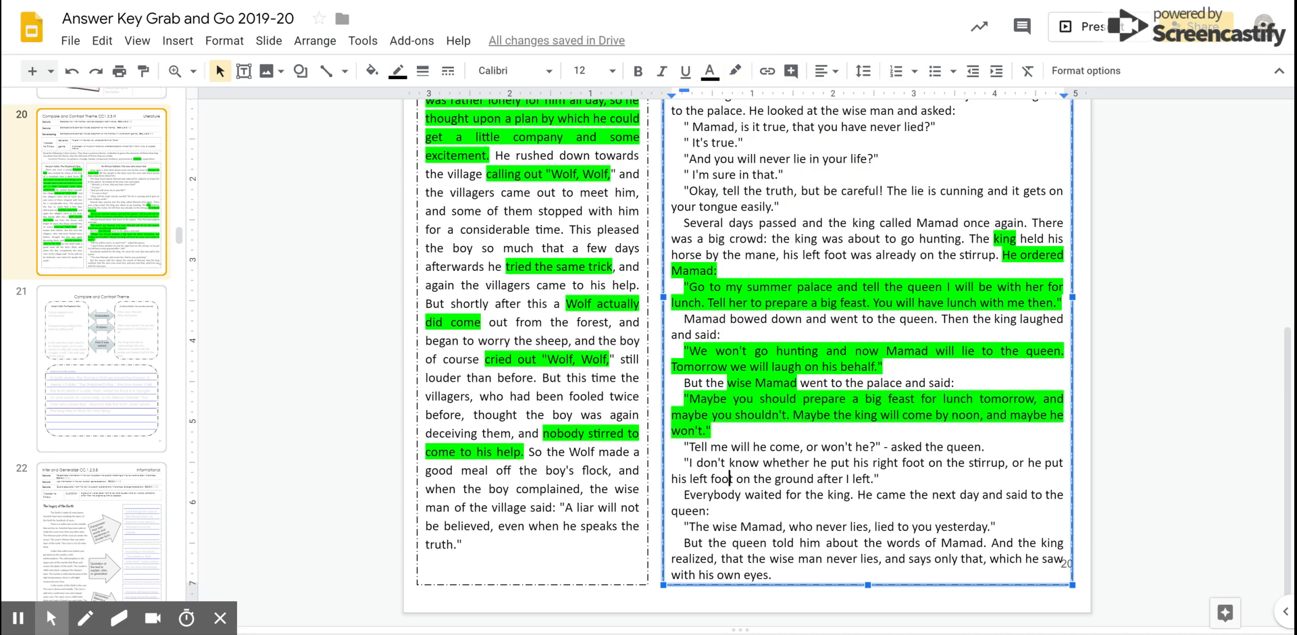
pyautogui.moveTo(684, 461); pyautogui.dragTo(880, 476)
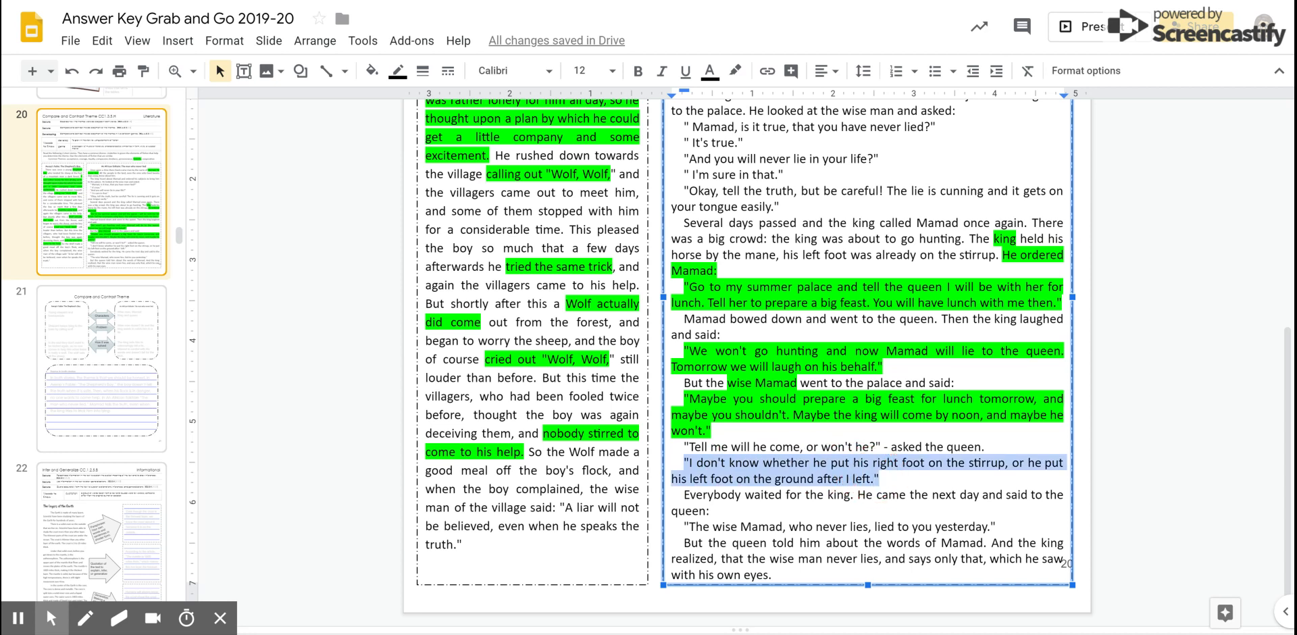
pyautogui.click(735, 70)
pyautogui.click(816, 149)
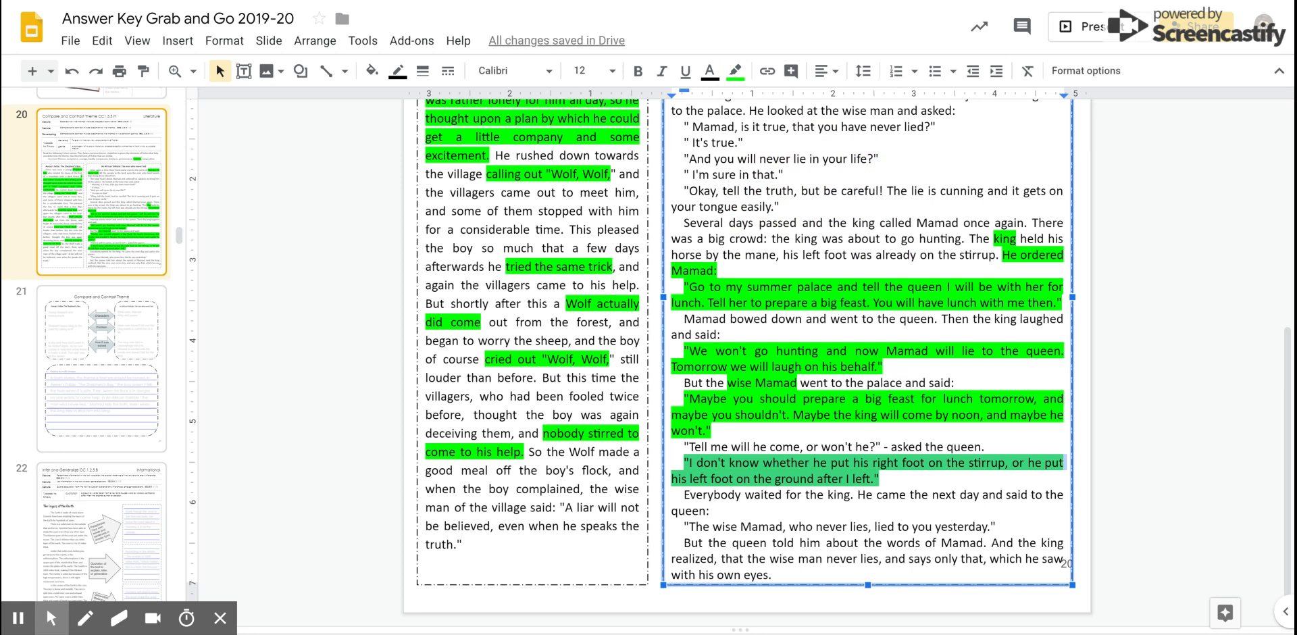
# - Highlight the folktale's ending in green, from "The wise Mamad, who never lies" to "with his own eyes.", and deselect the text box
pyautogui.moveTo(684, 527); pyautogui.dragTo(777, 576)
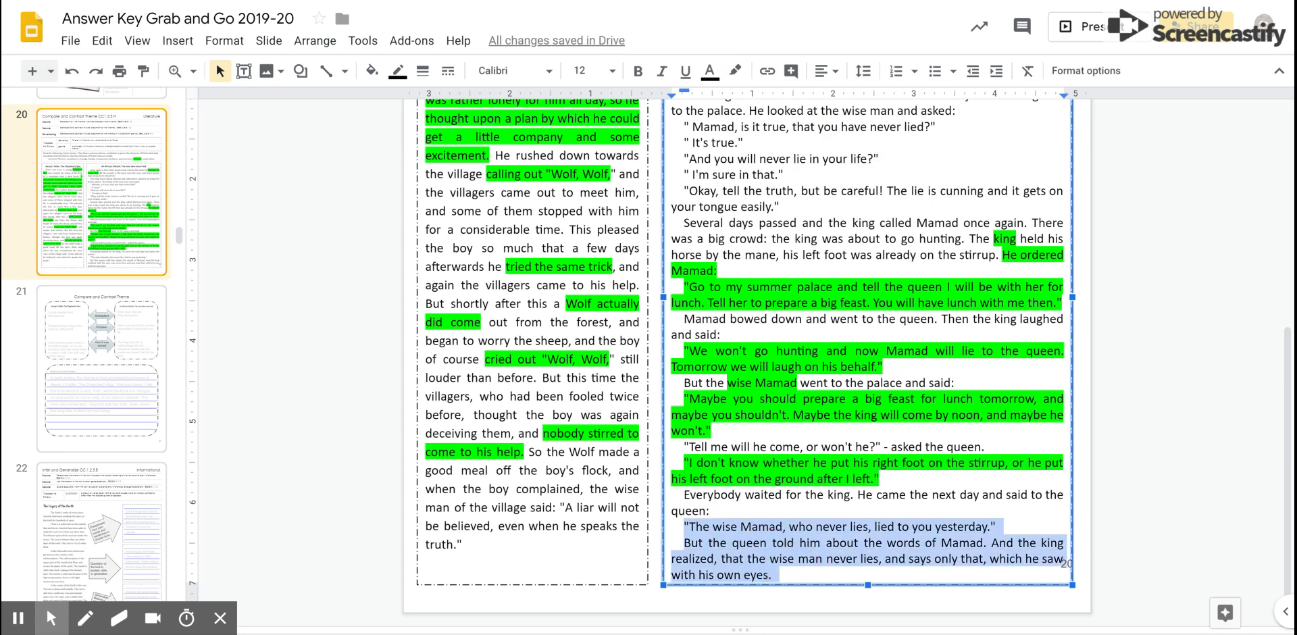
pyautogui.click(736, 71)
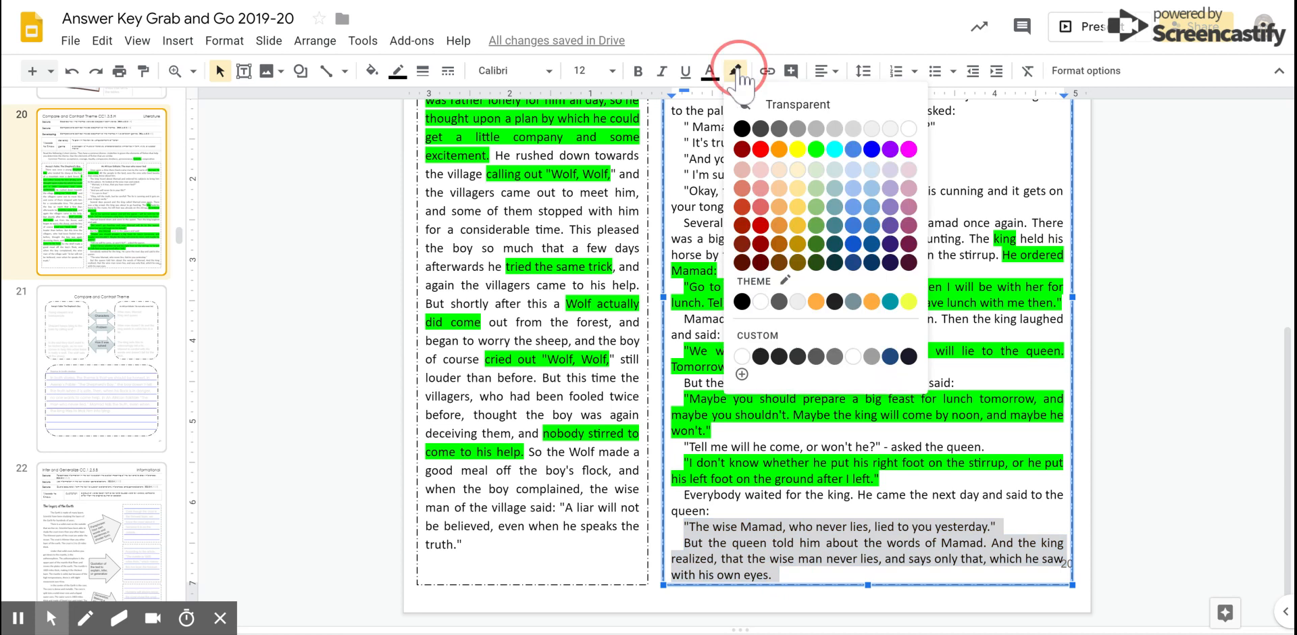
pyautogui.click(816, 150)
pyautogui.click(1135, 452)
pyautogui.scroll(2, 1135, 452)
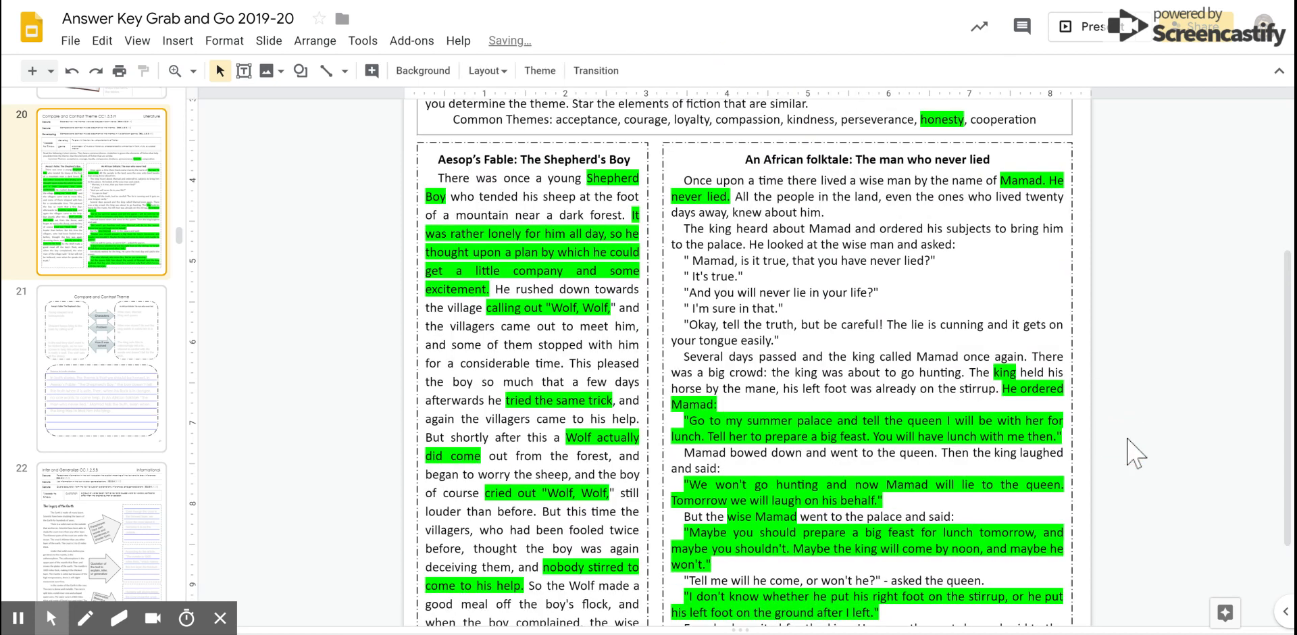
pyautogui.scroll(-2, 1137, 415)
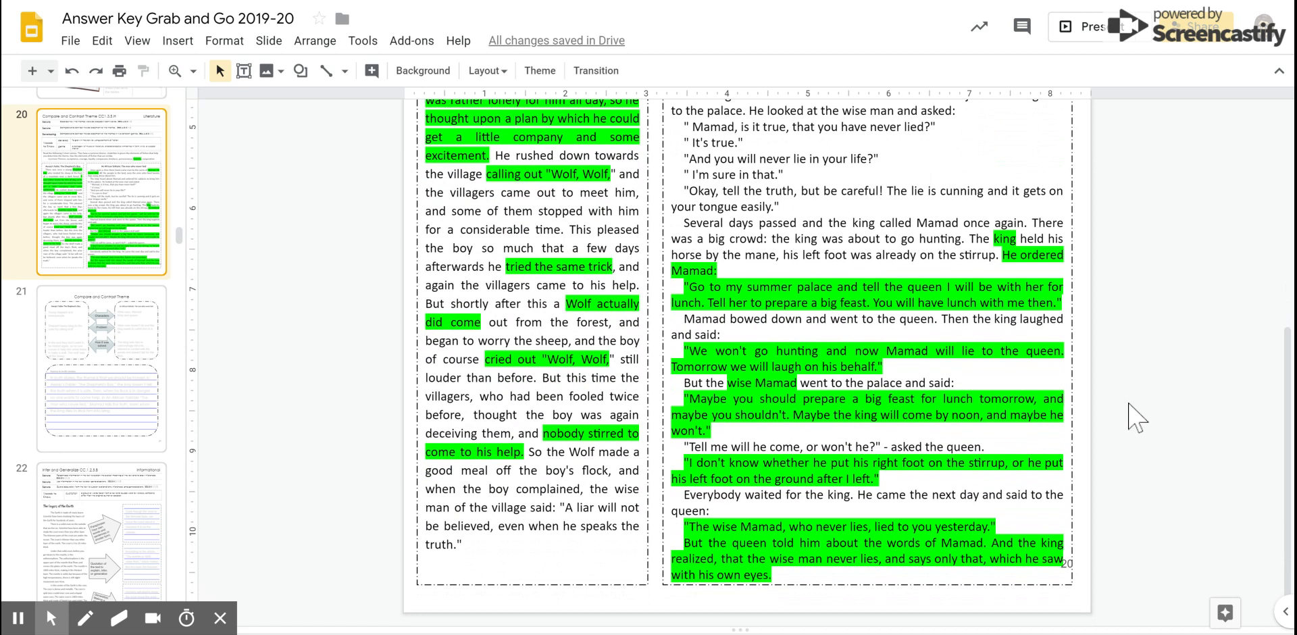
pyautogui.scroll(3, 1135, 415)
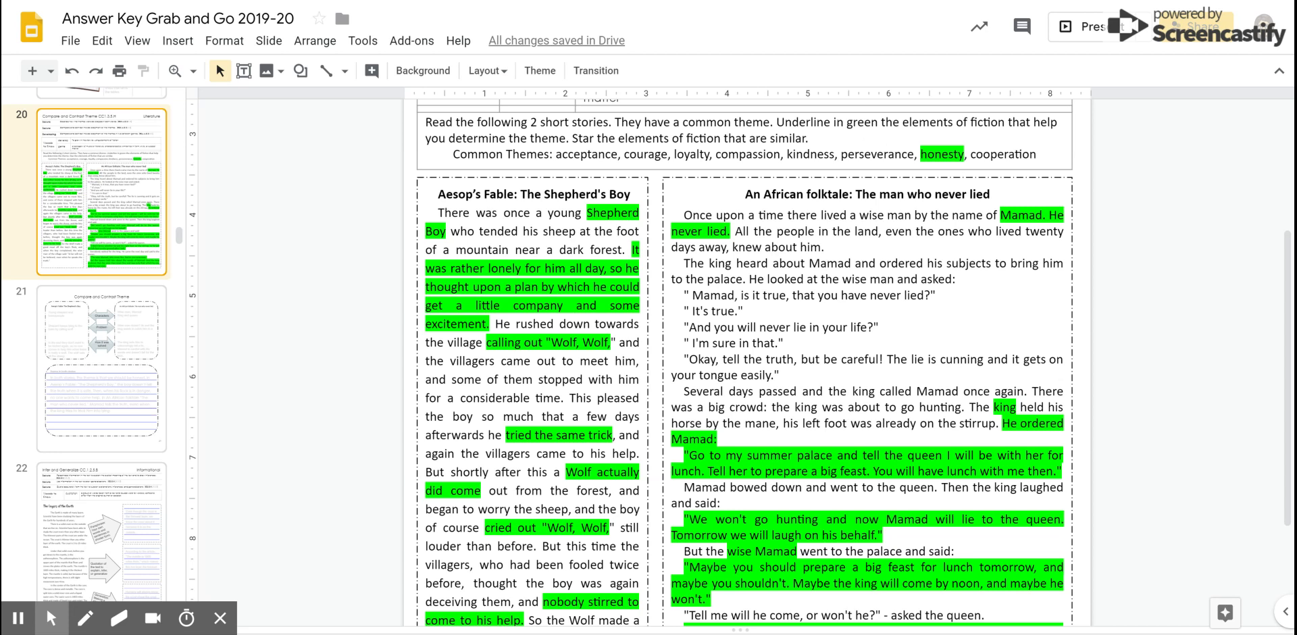
pyautogui.scroll(-3, 743, 358)
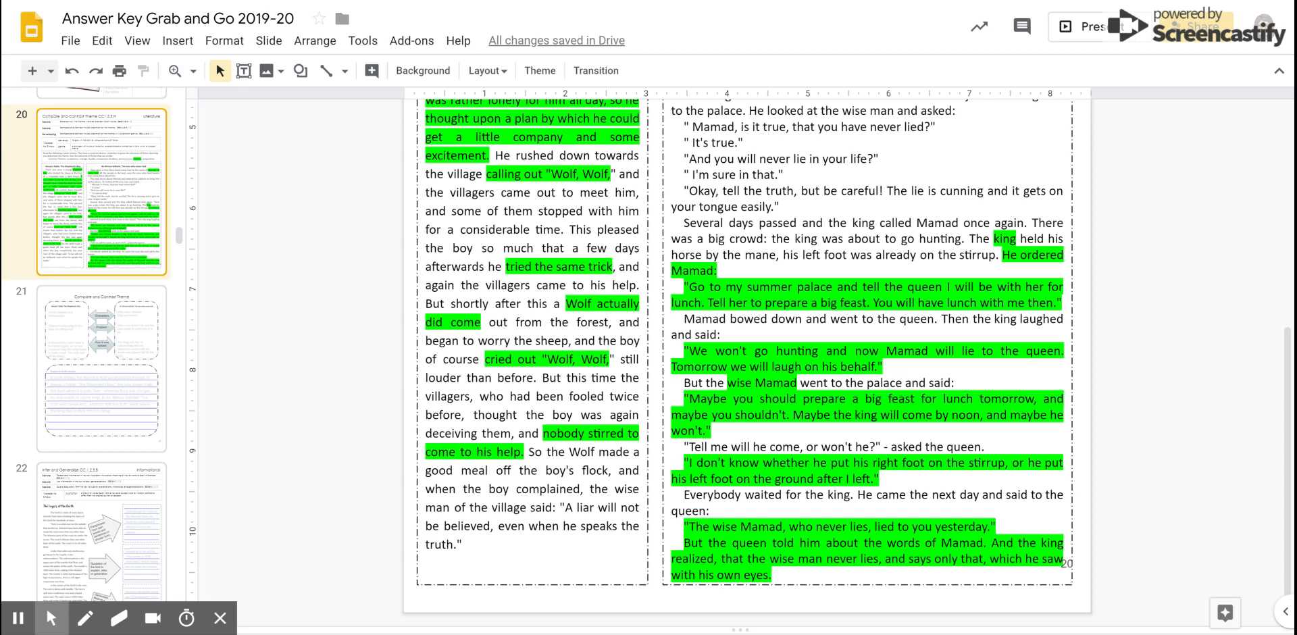
# - Draw a small sun shape at "the wise man" near the fable's end and another after "lied to you yesterday" in the folktale
pyautogui.click(301, 70)
pyautogui.moveTo(362, 111)
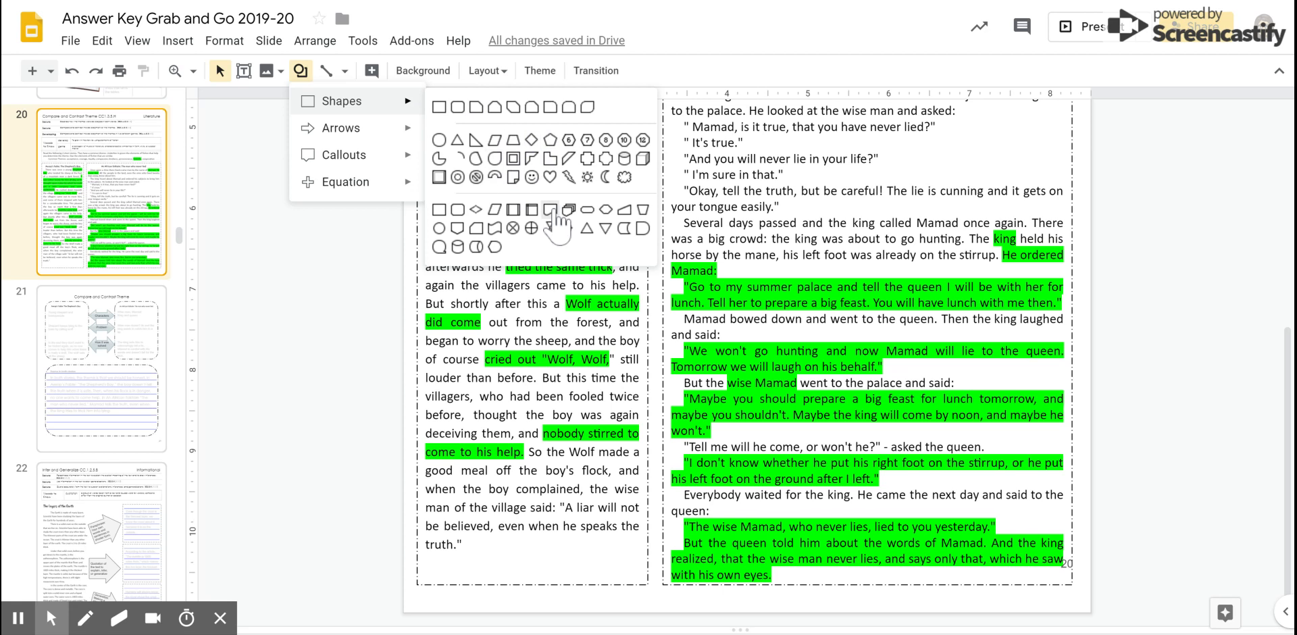
pyautogui.click(587, 178)
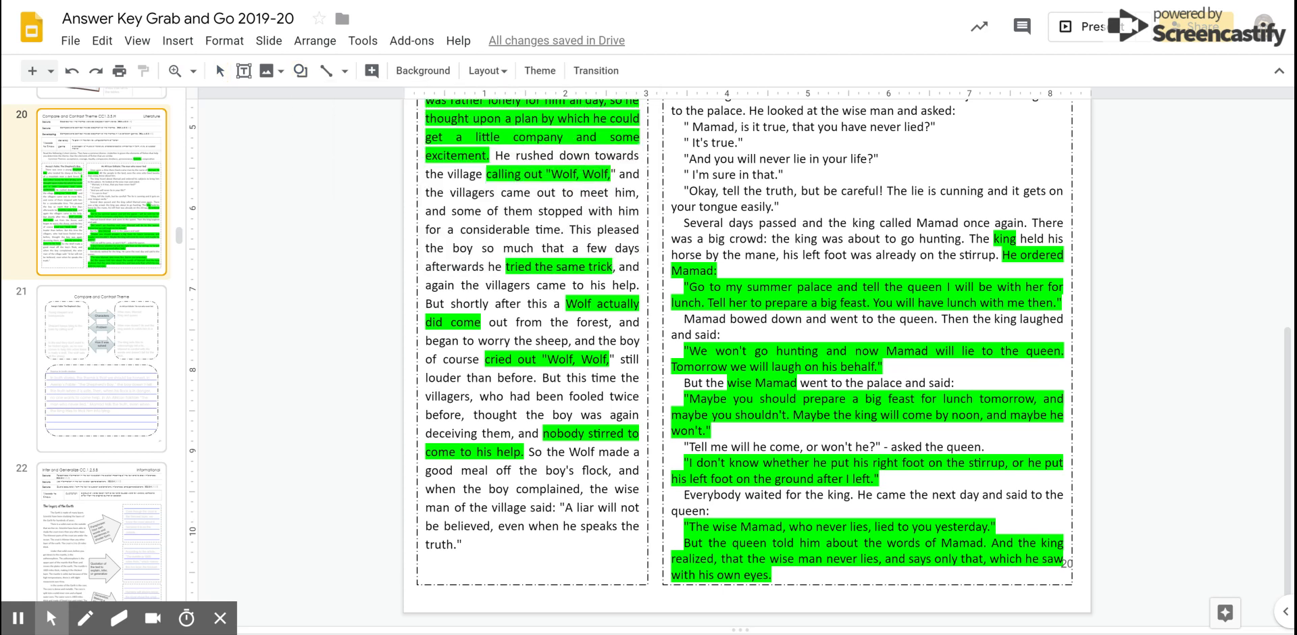
pyautogui.moveTo(619, 482); pyautogui.dragTo(638, 504)
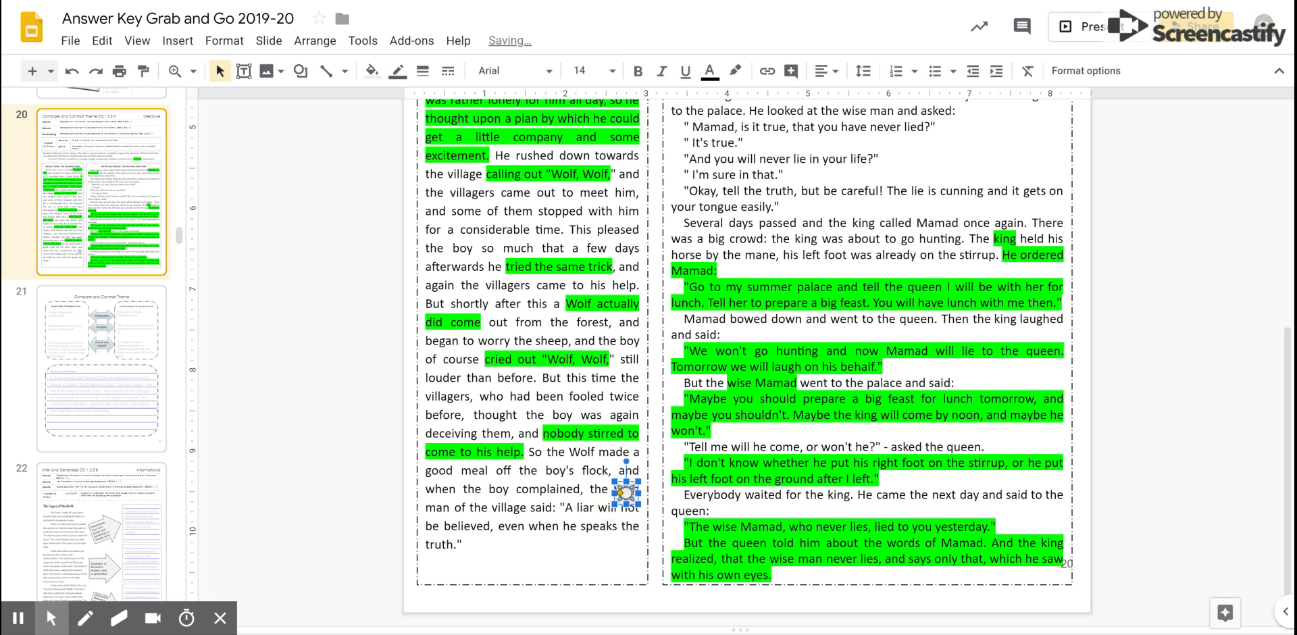
pyautogui.click(301, 71)
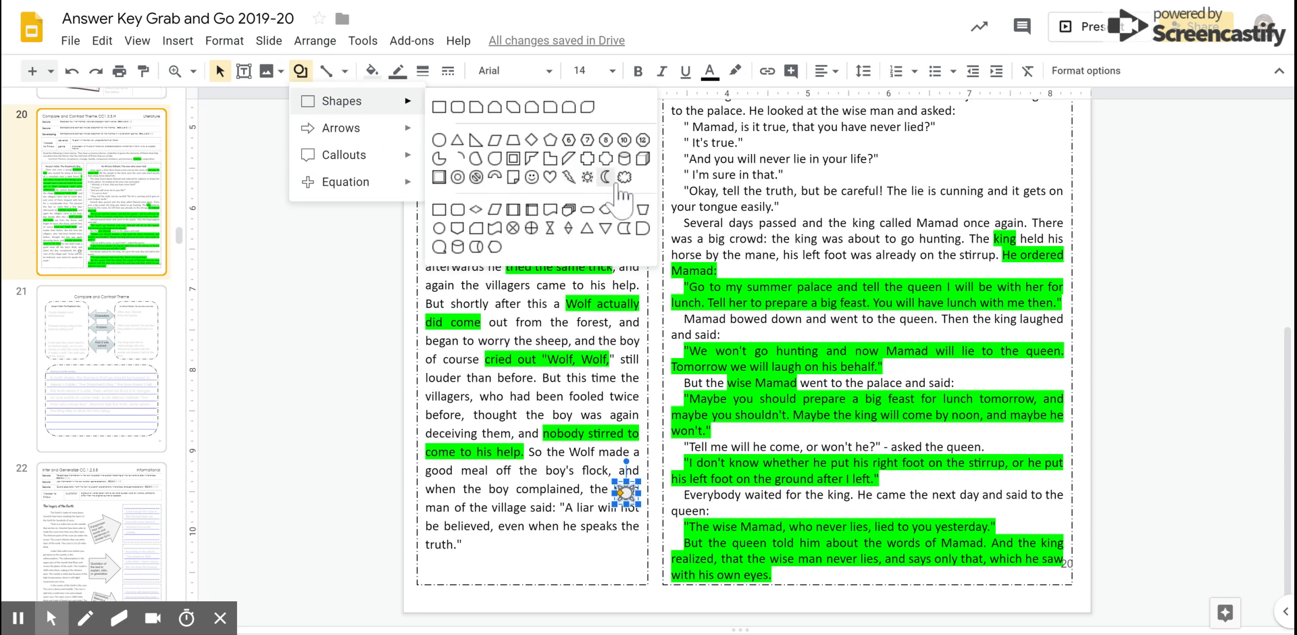
pyautogui.click(587, 177)
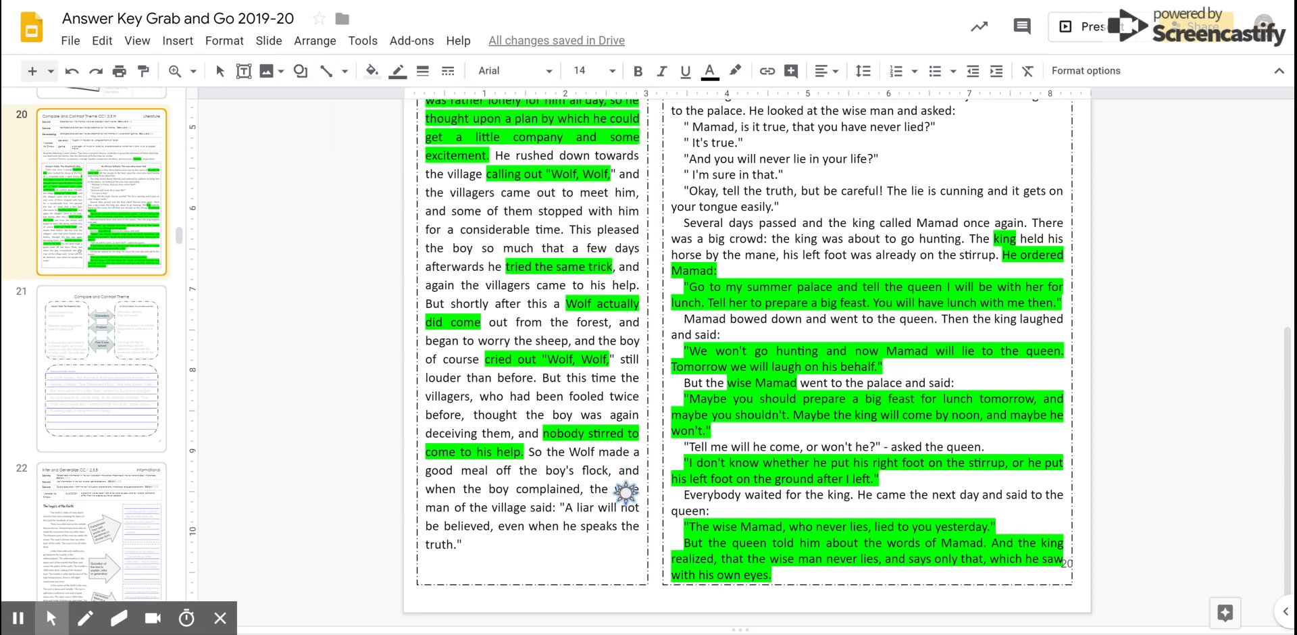
pyautogui.moveTo(1008, 516)
pyautogui.mouseDown()
pyautogui.moveTo(1047, 534)
pyautogui.moveTo(1042, 545)
pyautogui.mouseUp()
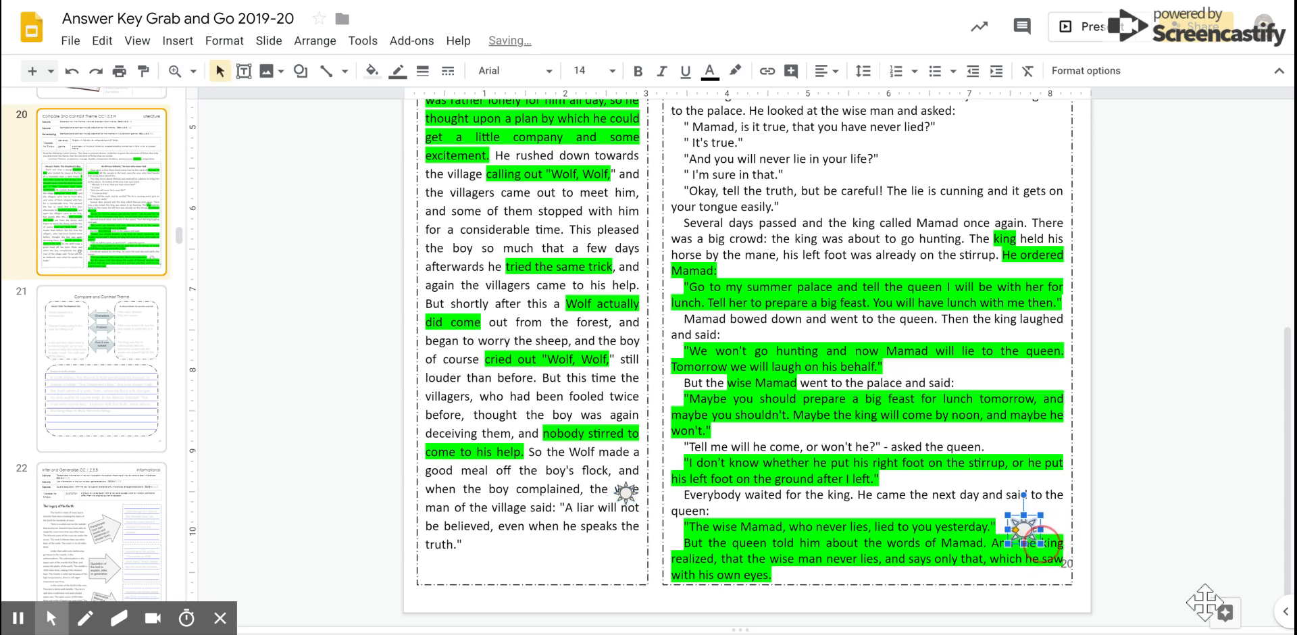
pyautogui.click(1146, 515)
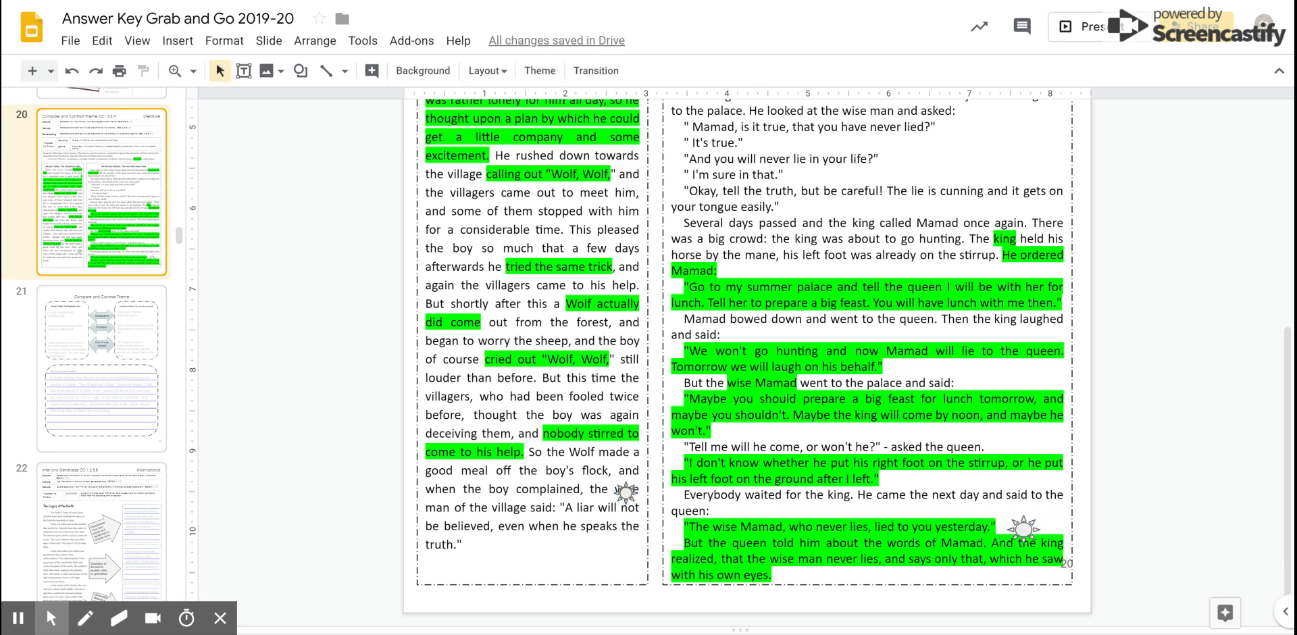
# - On slide 21, change the text color of the fable's Characters answer, "Young shepard and townspeople", to black
pyautogui.click(101, 392)
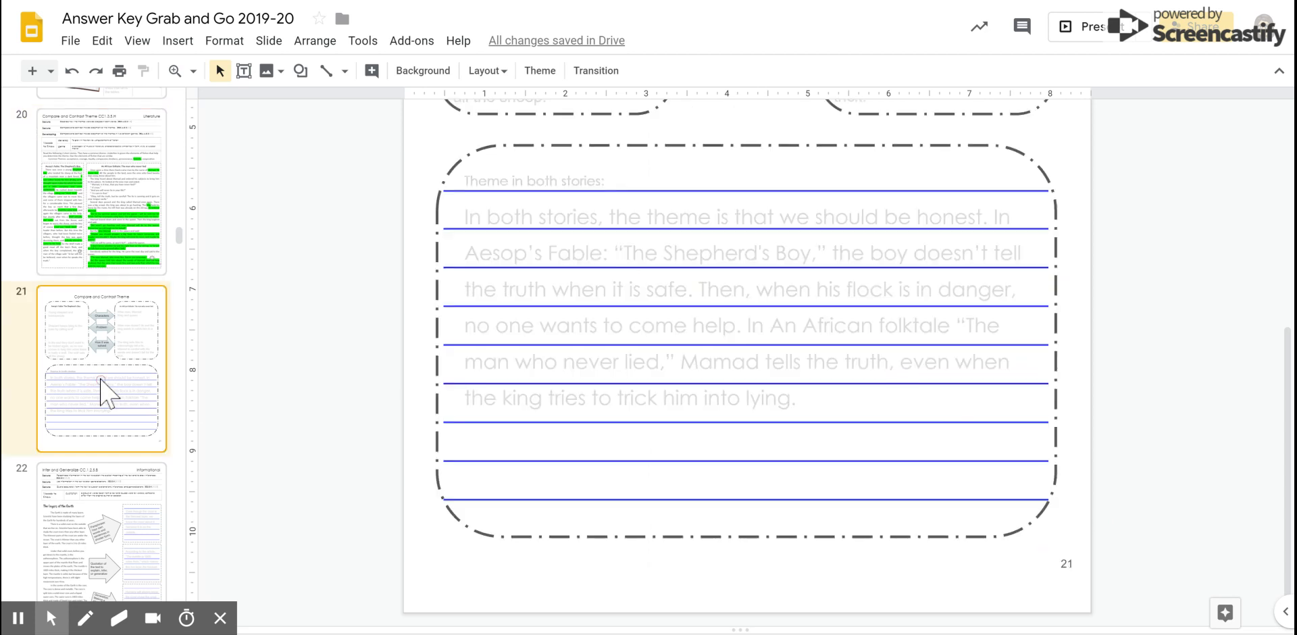
pyautogui.scroll(5, 443, 398)
pyautogui.scroll(1, 740, 363)
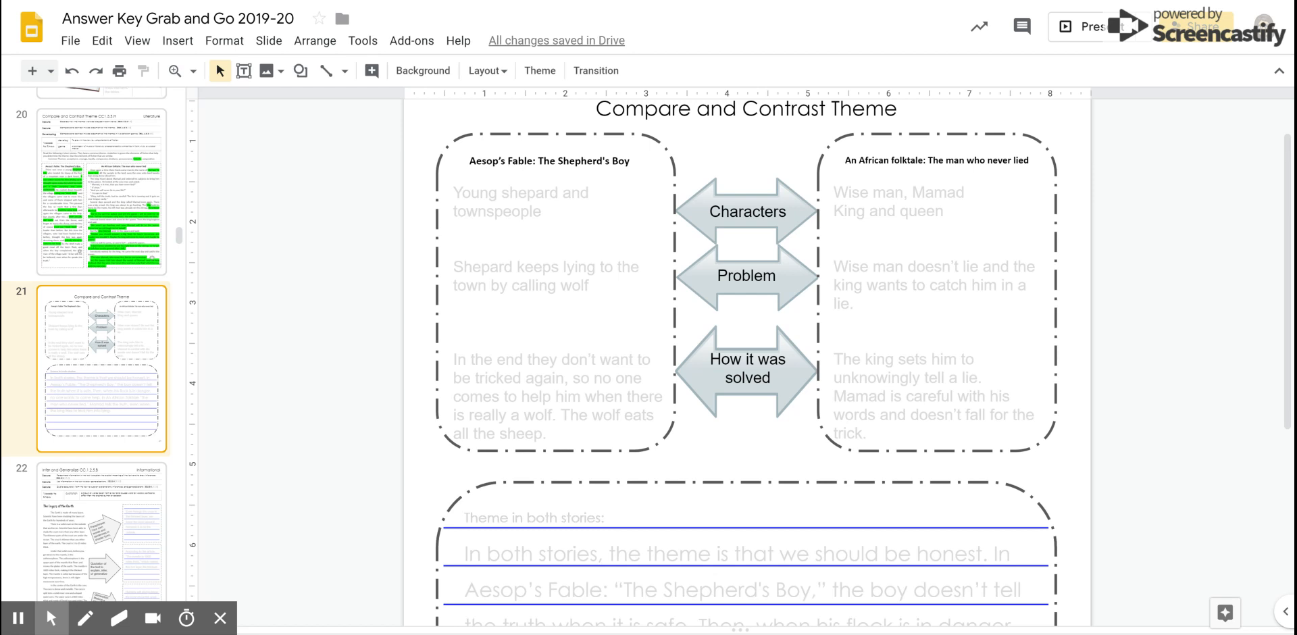
pyautogui.moveTo(454, 194); pyautogui.dragTo(559, 203)
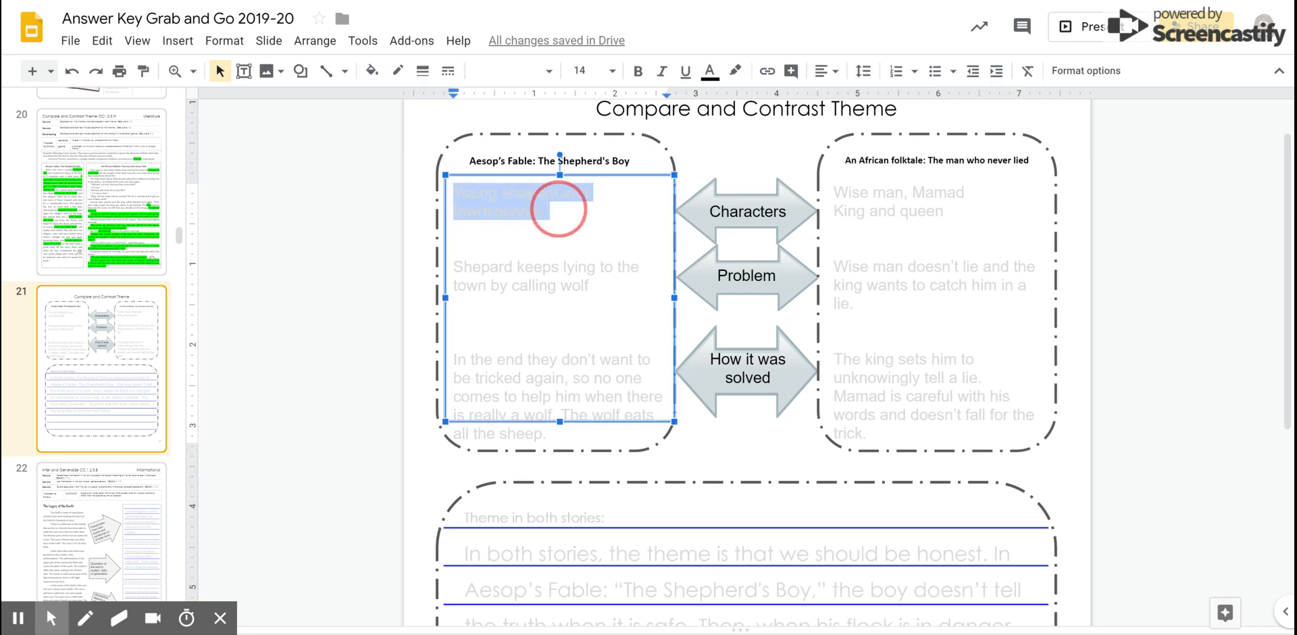
pyautogui.click(711, 72)
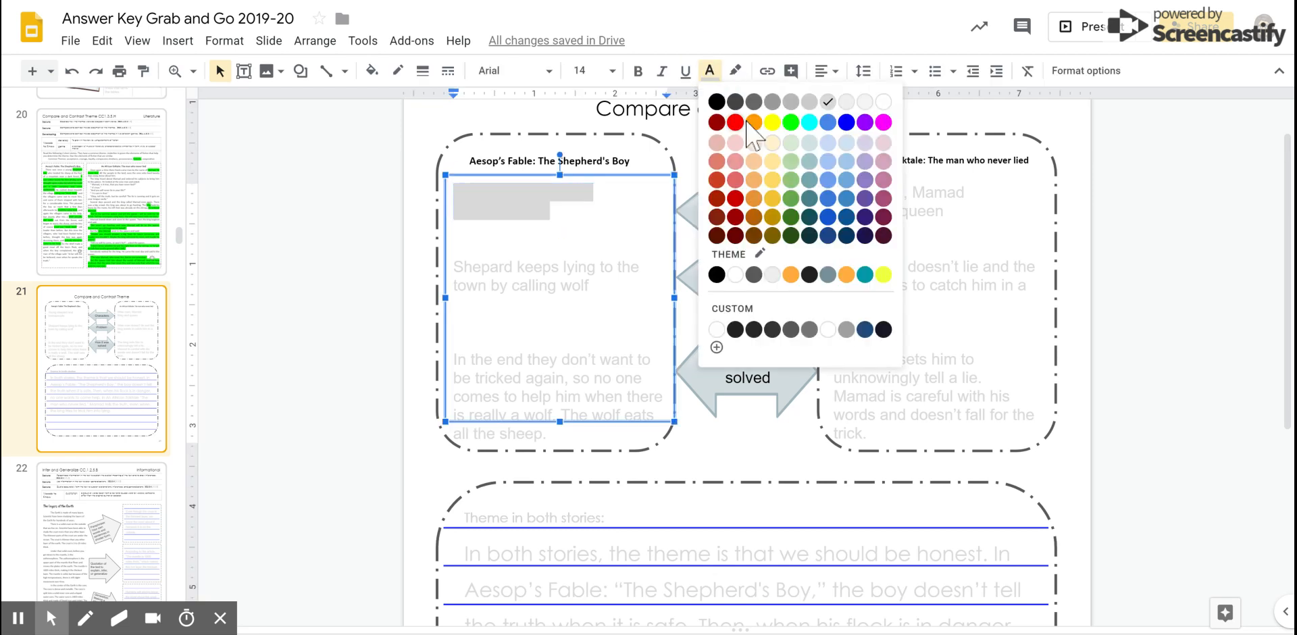
pyautogui.click(712, 101)
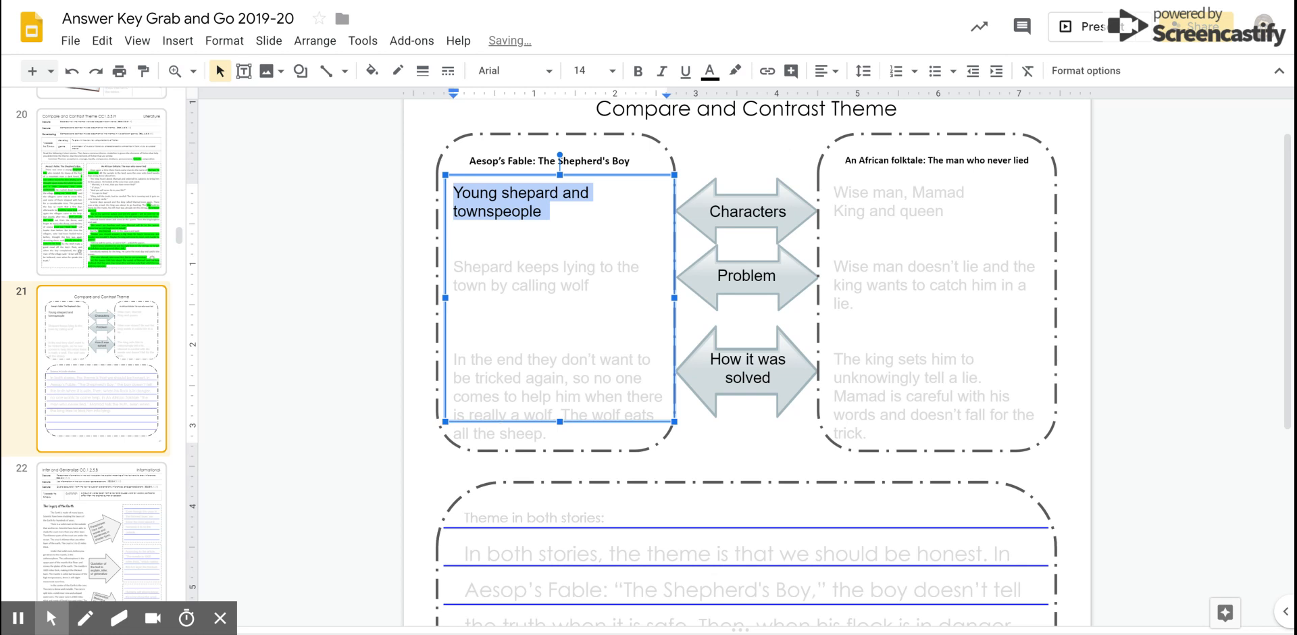
# - Change the text color of the folktale's Characters answer, "Wise man, Mamad King and queen", to black
pyautogui.moveTo(835, 194); pyautogui.dragTo(947, 210)
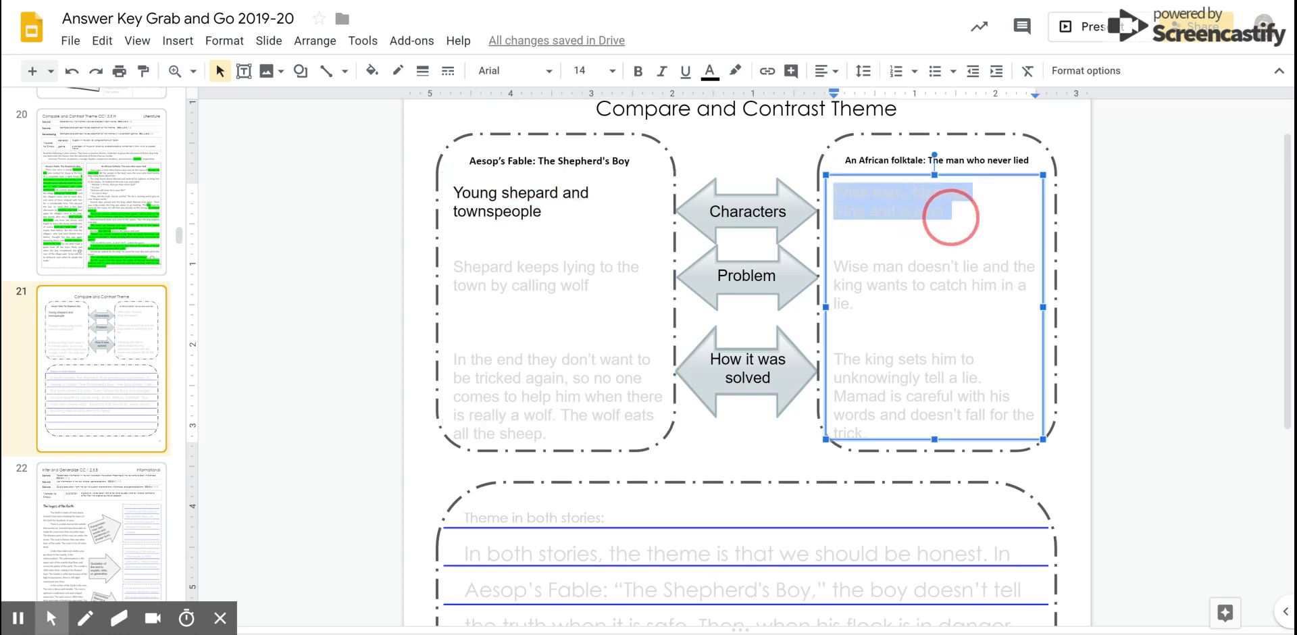
pyautogui.click(709, 70)
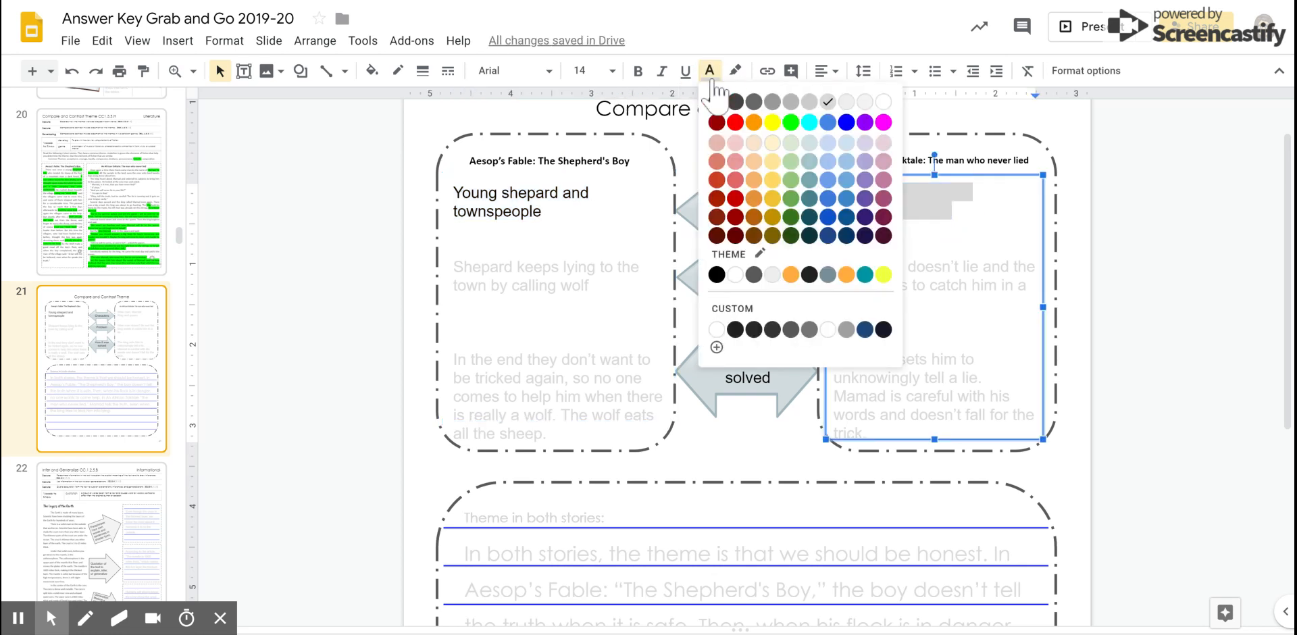
pyautogui.click(714, 102)
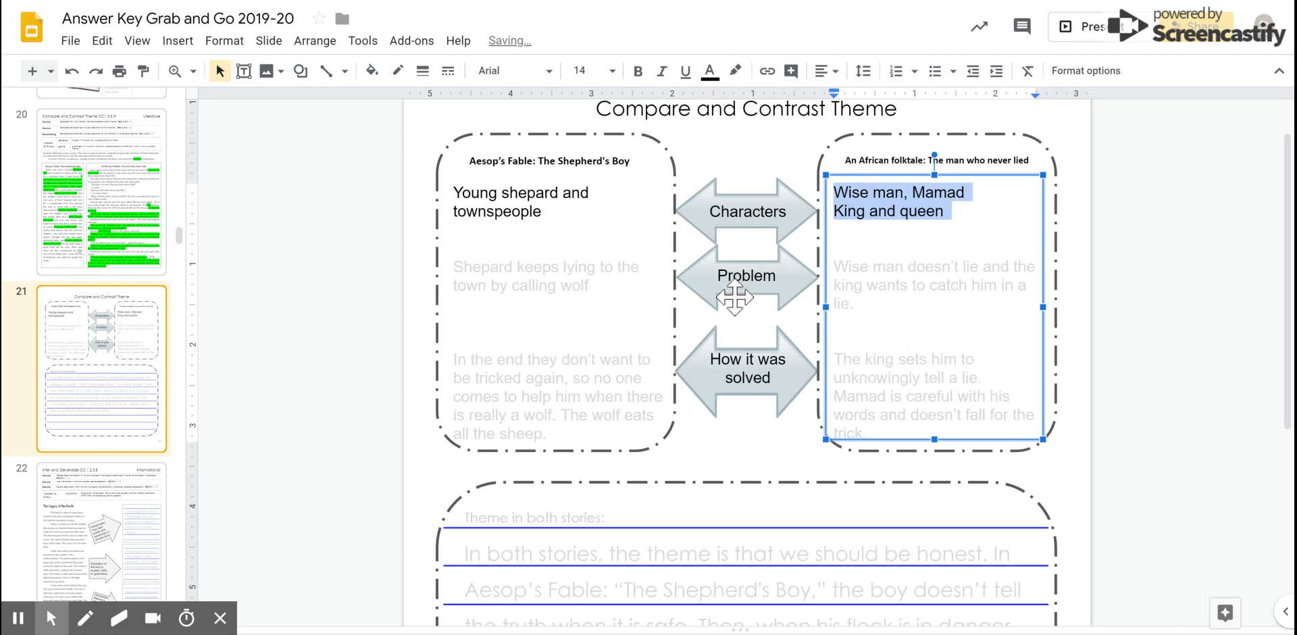